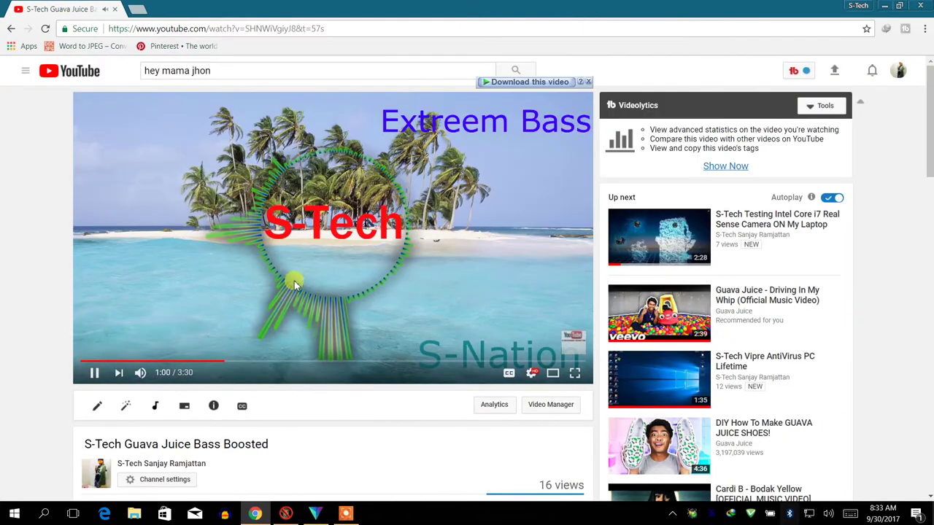
Step: Rewind the S-Tech beach spectrum video on YouTube to 0:44
mouse_move(182, 362)
mouse_down()
mouse_move(168, 363)
mouse_move(179, 365)
mouse_up()
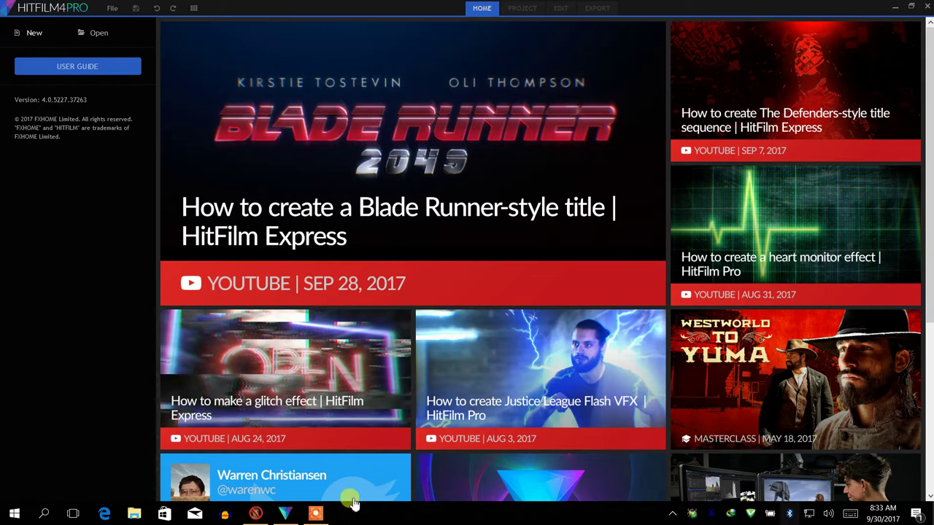
Step: Create a new 1080p Full HD @ 30 fps project and start compositing
click(319, 514)
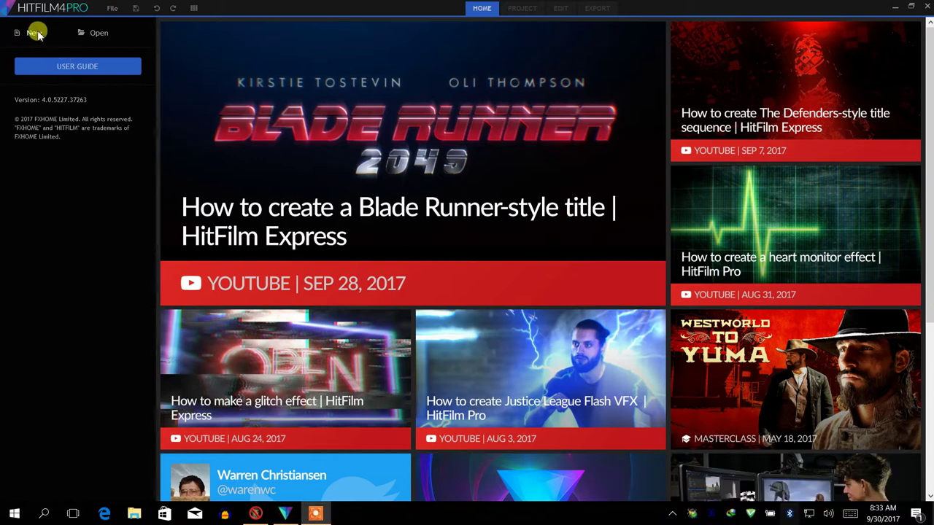
click(35, 32)
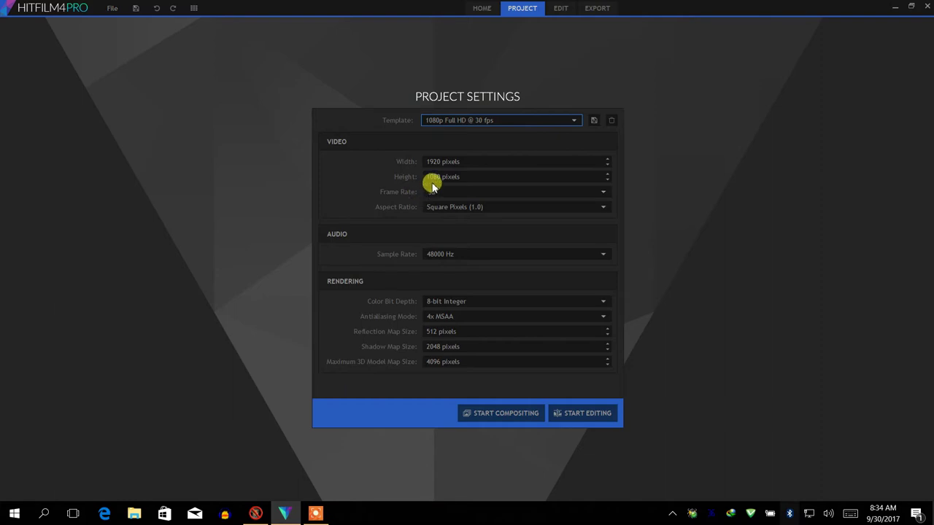
click(518, 422)
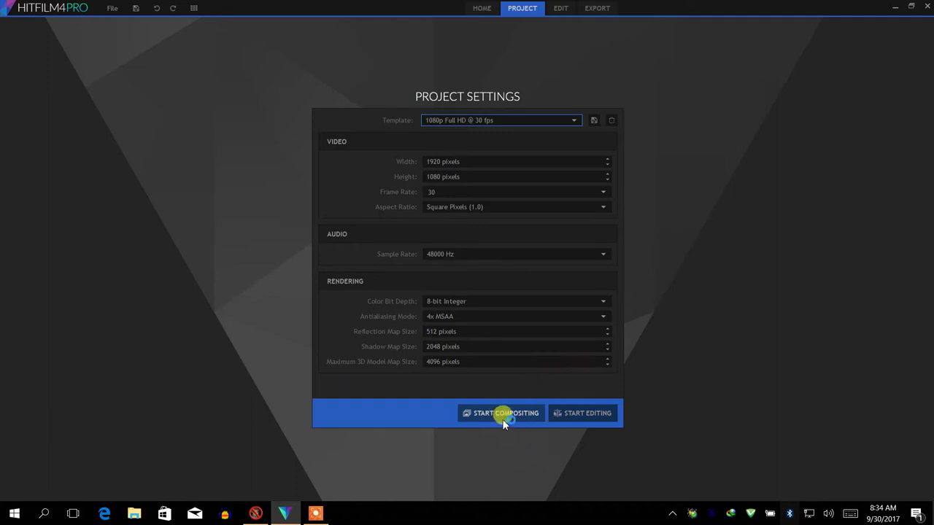
Step: Import the Cartoon - On & On NCS Release mp3 from the NCS FULL List folder into Media
click(505, 421)
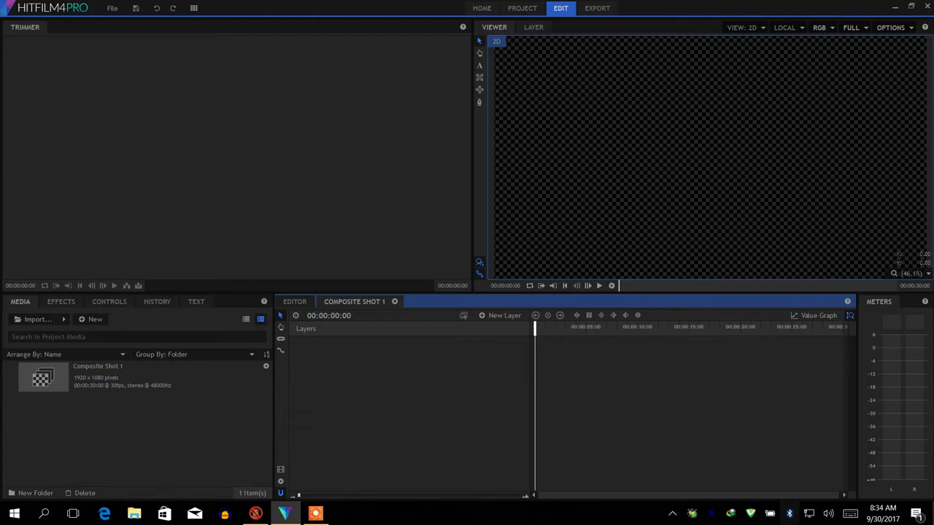
click(133, 514)
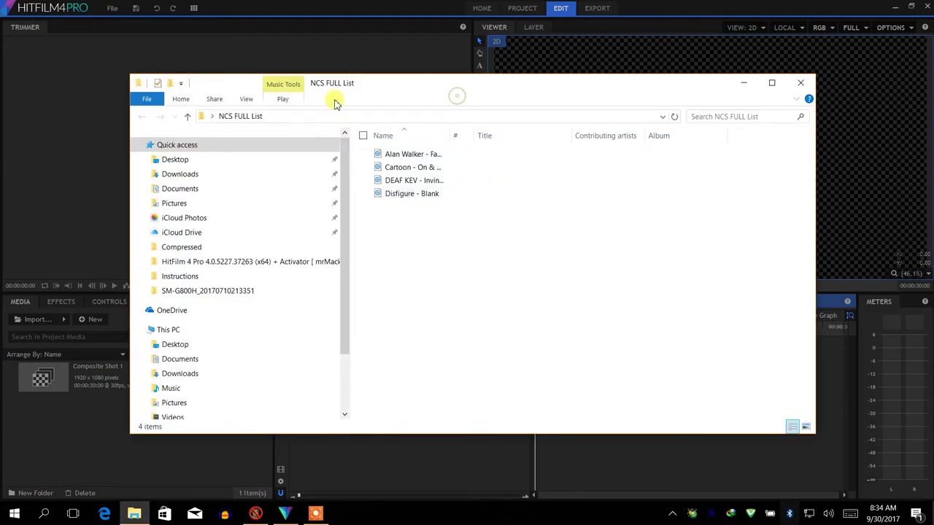
drag(404, 87, 0, 97)
key(alt+Tab)
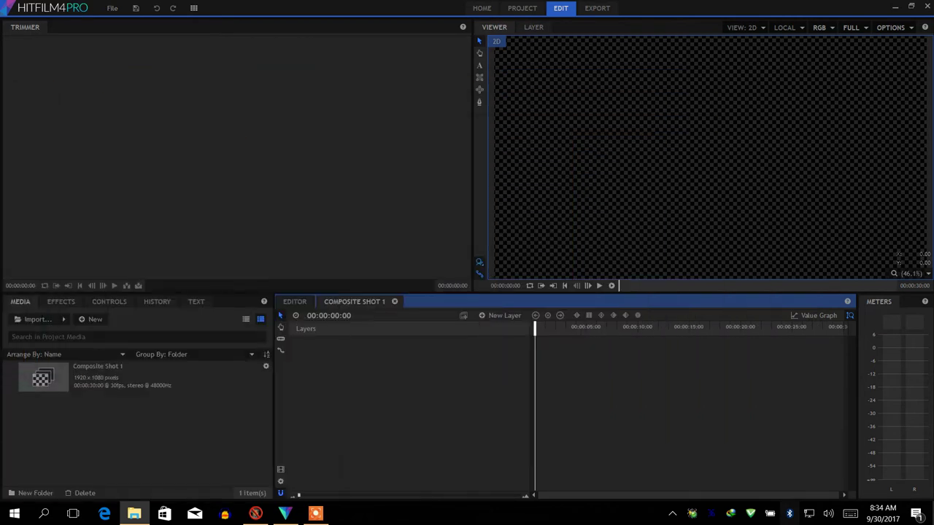
drag(221, 371, 179, 394)
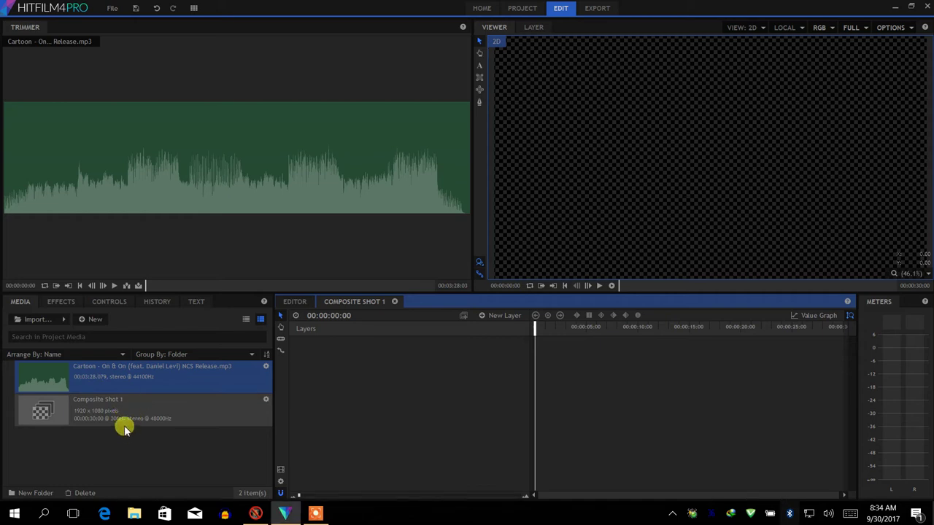
Step: Delete Composite Shot 1 and create a new composite shot lasting 00:03:28
right_click(135, 404)
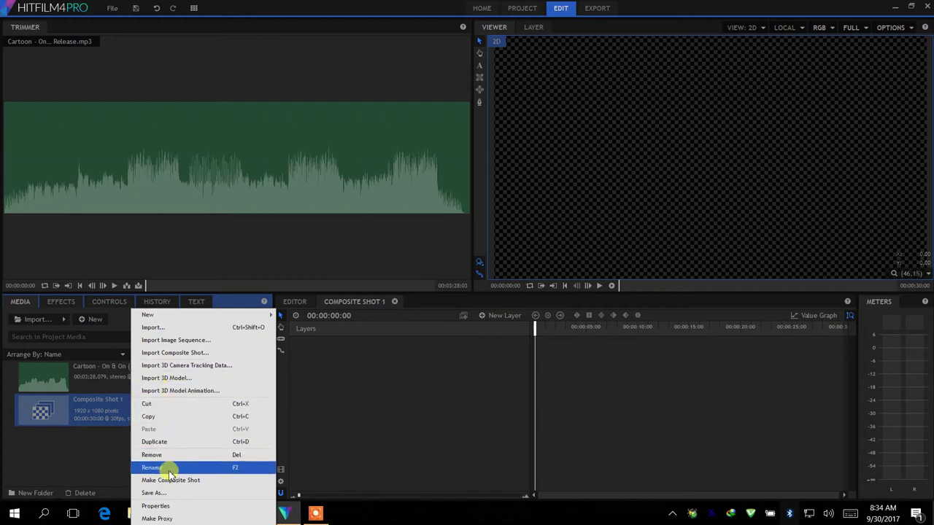
click(171, 454)
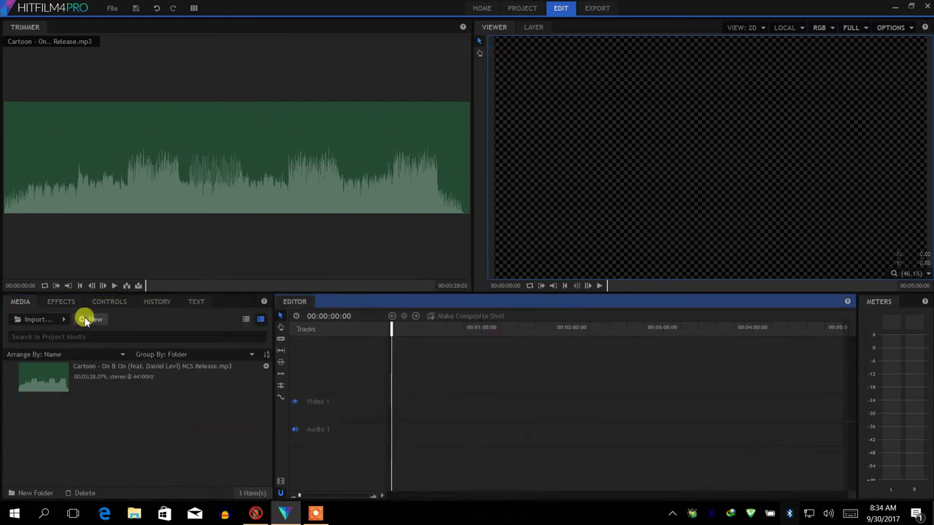
click(86, 322)
click(105, 332)
click(446, 128)
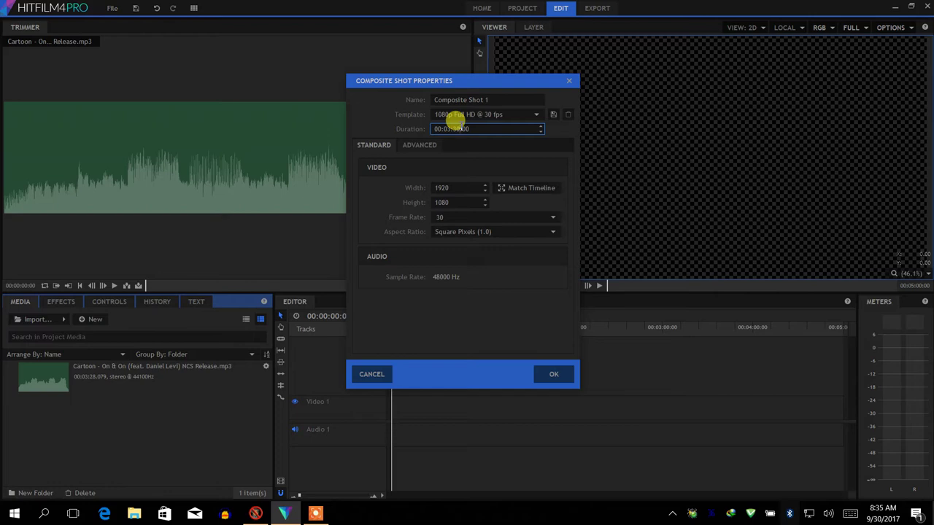
click(454, 124)
text(28)
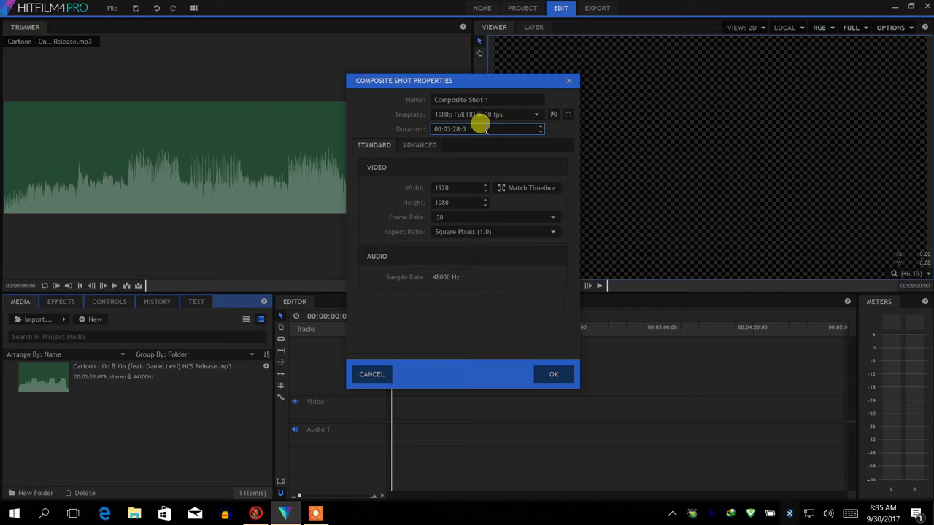
key(BackSpace)
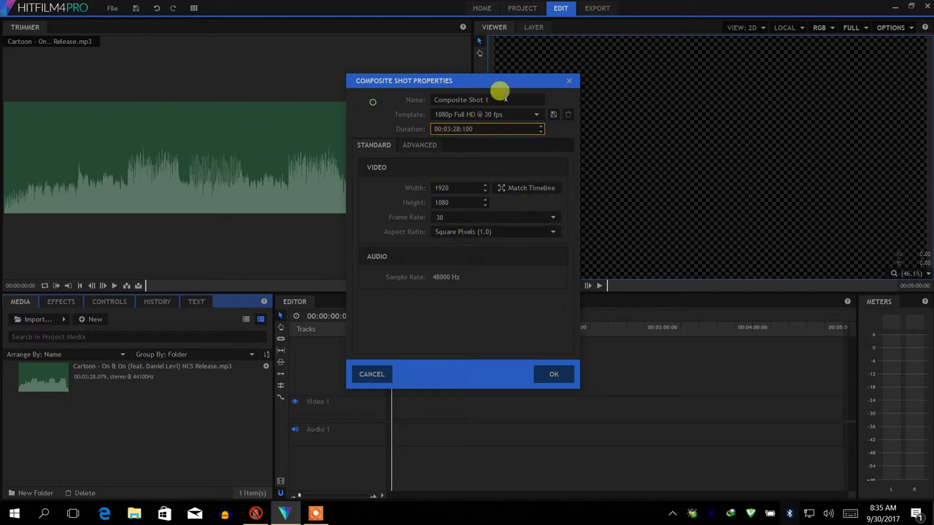
click(556, 376)
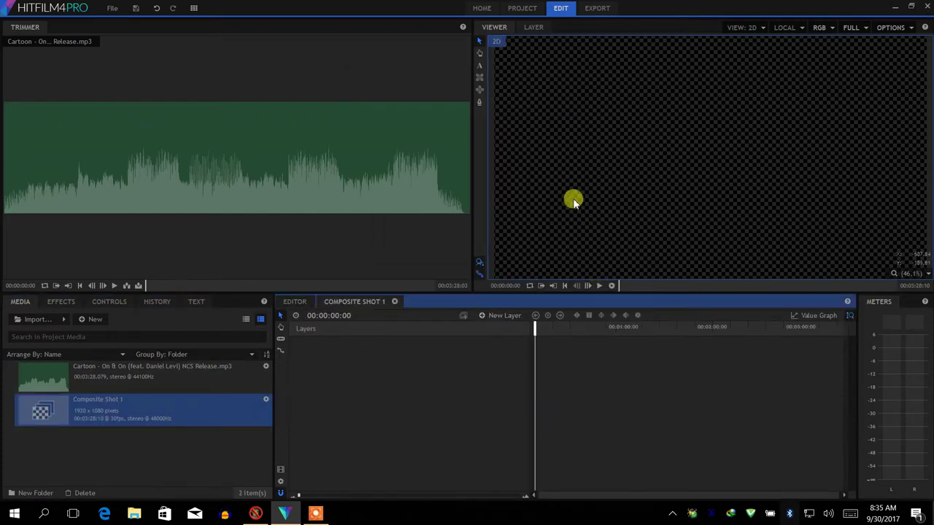
Step: Add a black plane layer named Effect to Composite Shot 1
click(326, 513)
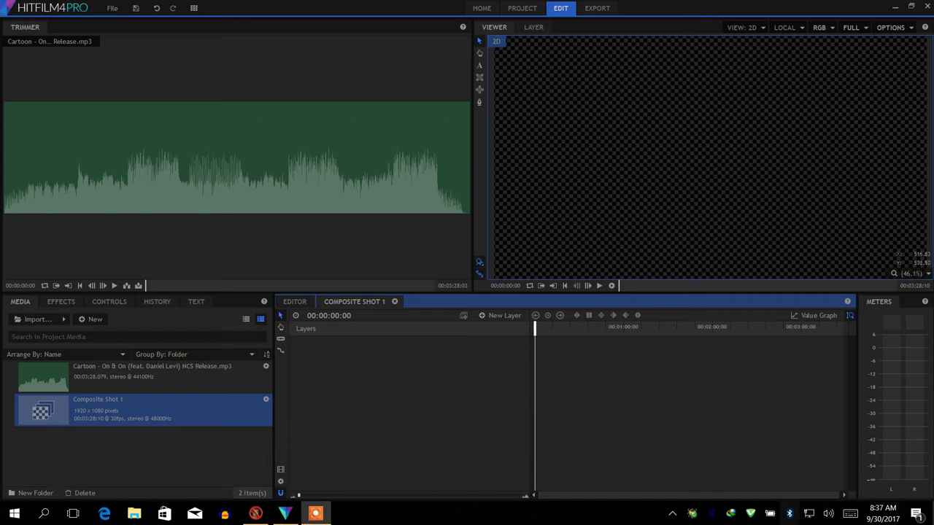
click(509, 316)
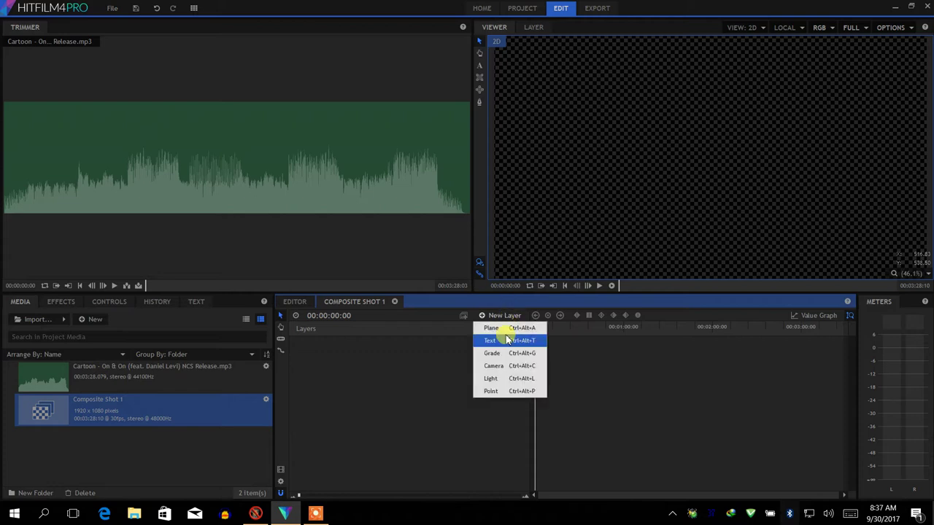
click(505, 330)
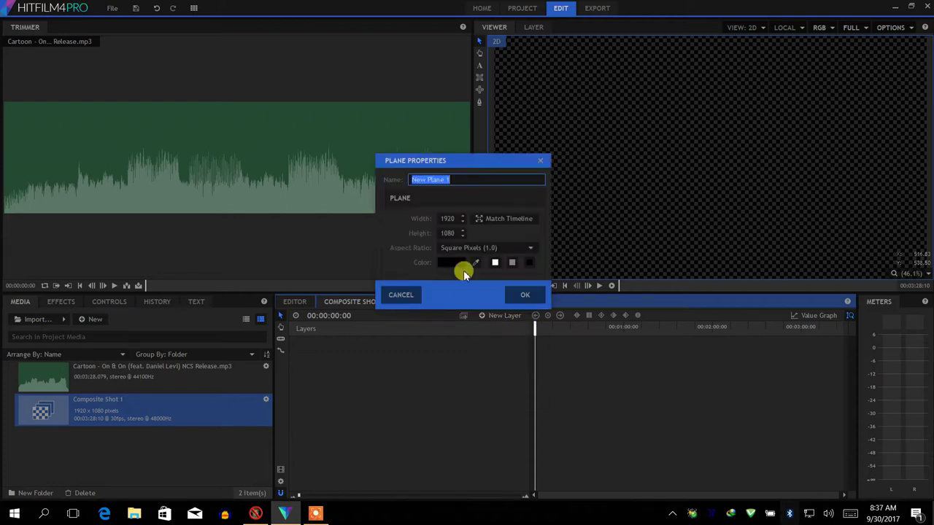
key(BackSpace)
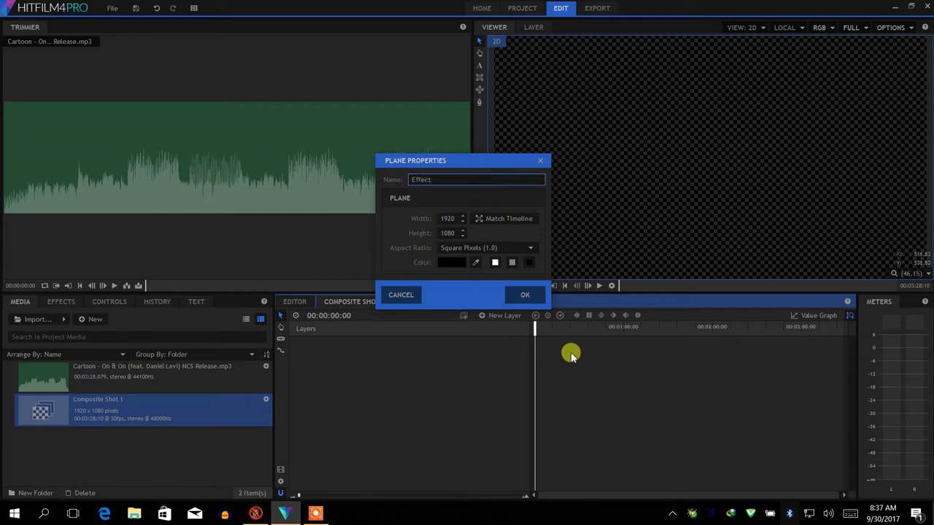
click(530, 298)
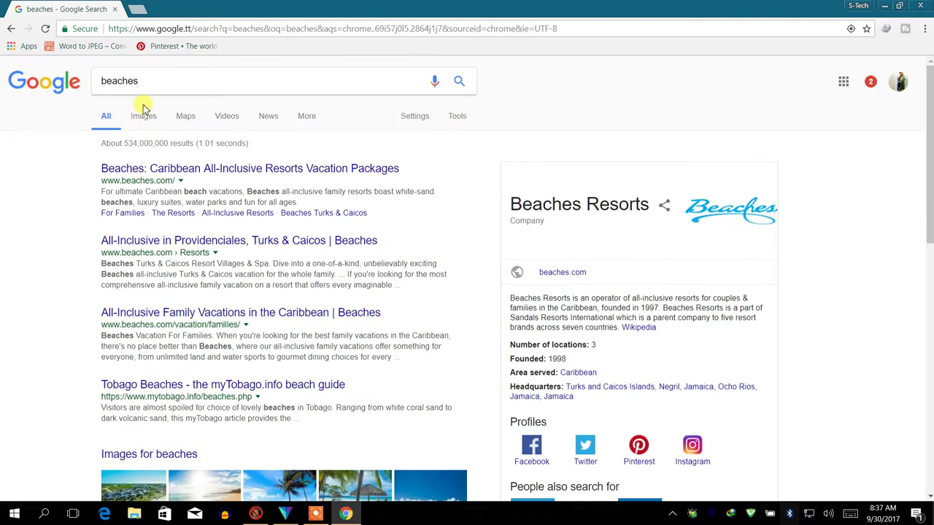
Step: Save the sunny beach photo from Google Images to the Desktop as Experiences_Beach
click(143, 121)
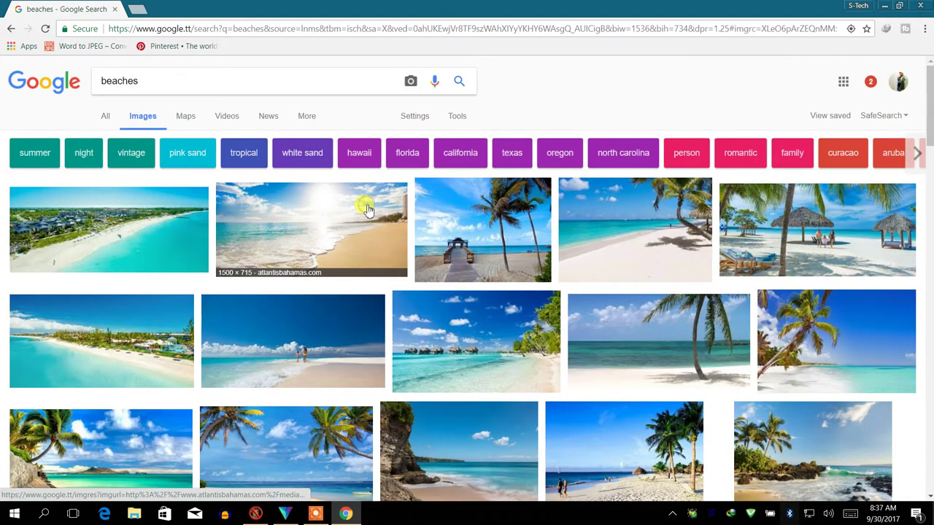
click(365, 207)
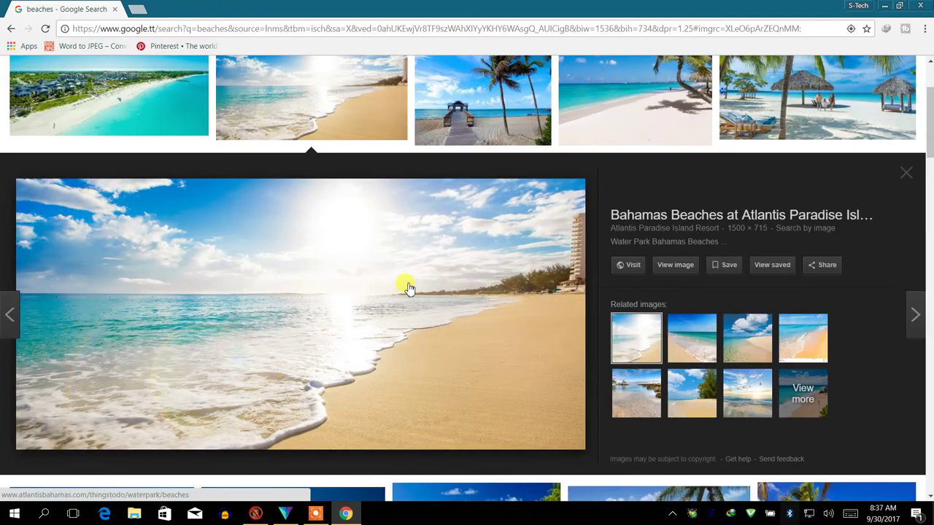
right_click(407, 284)
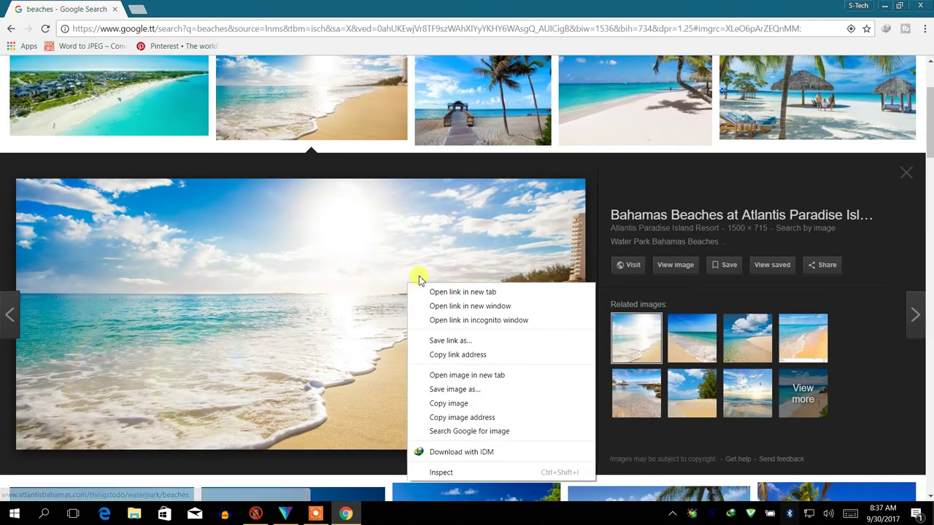
click(435, 390)
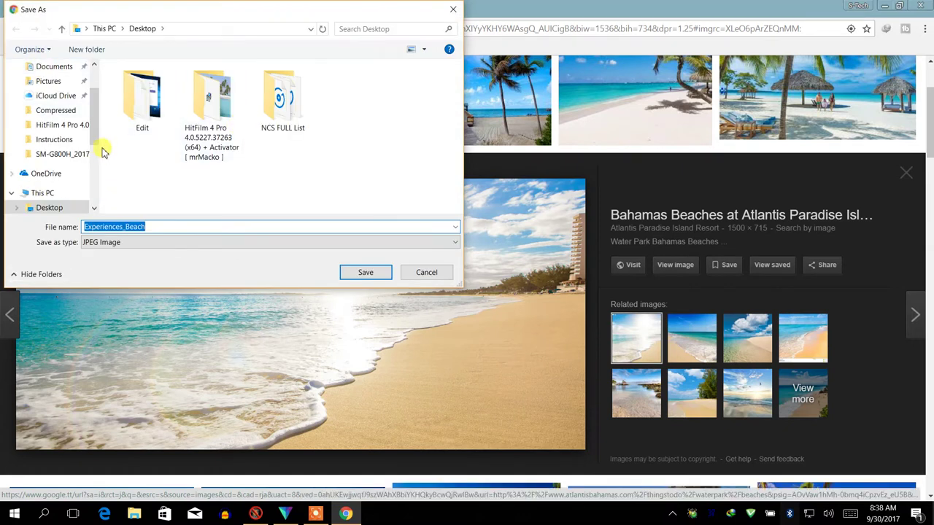
scroll(93, 139, up, 3)
click(76, 91)
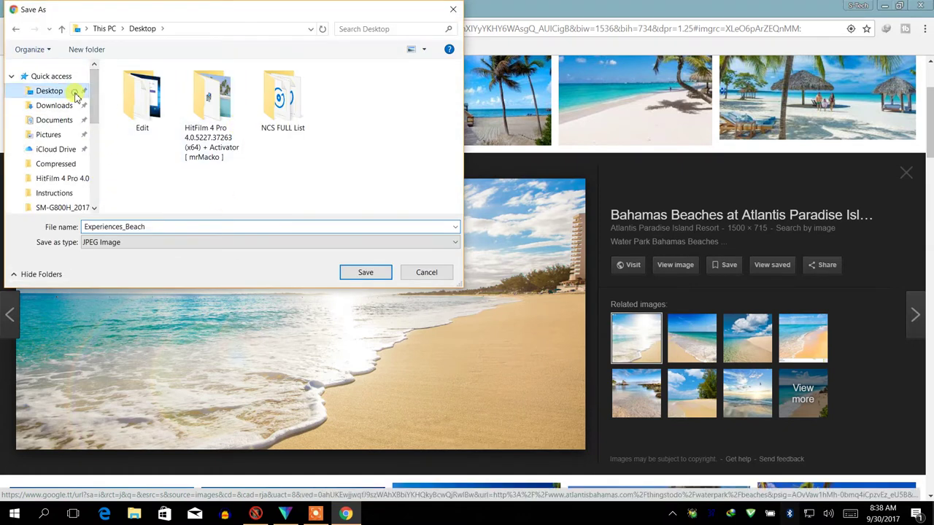
click(349, 273)
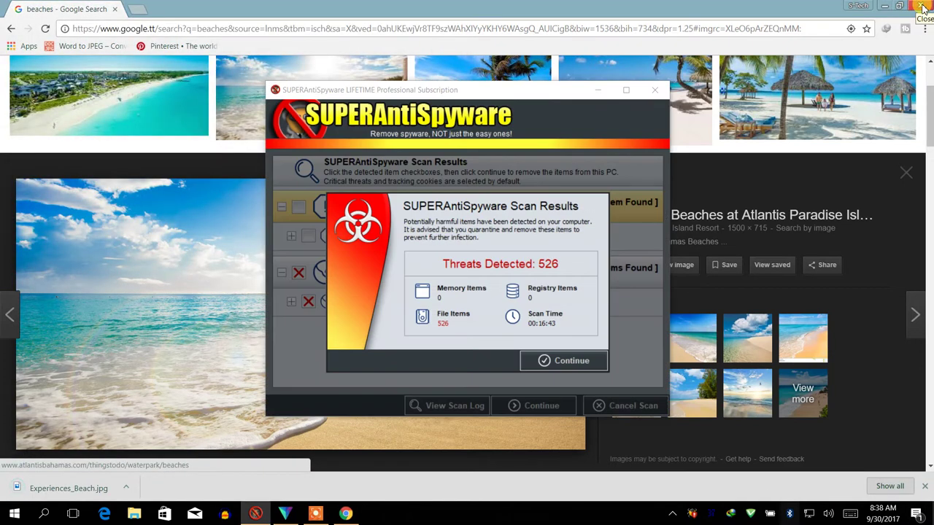
Step: Dismiss the antispyware scan summary and close Chrome to return to HitFilm
click(584, 358)
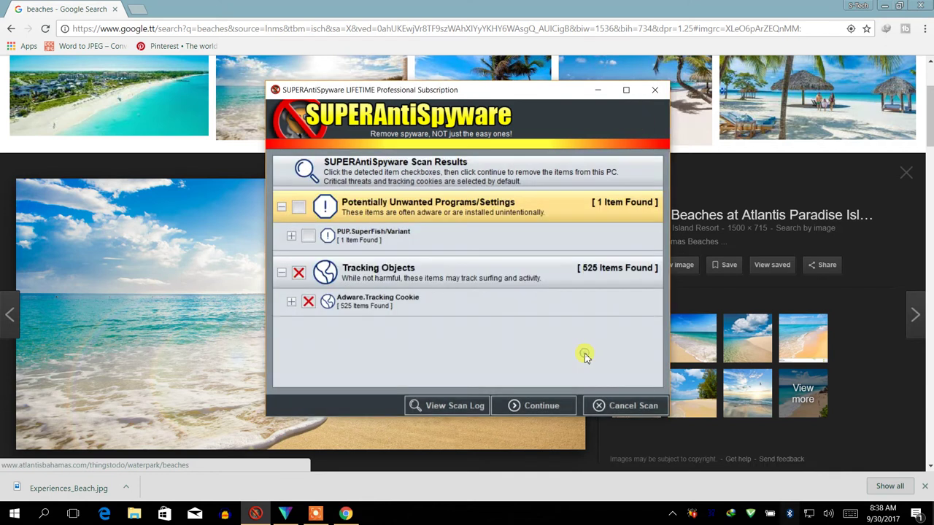
click(599, 90)
click(920, 6)
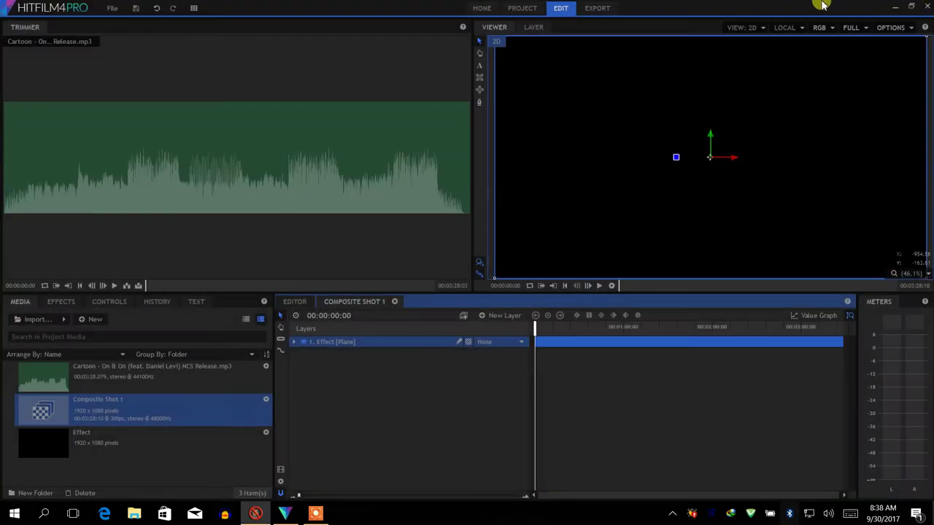
Step: Resize the HitFilm window and import Experiences_Beach.jpg from the desktop into Media
click(912, 9)
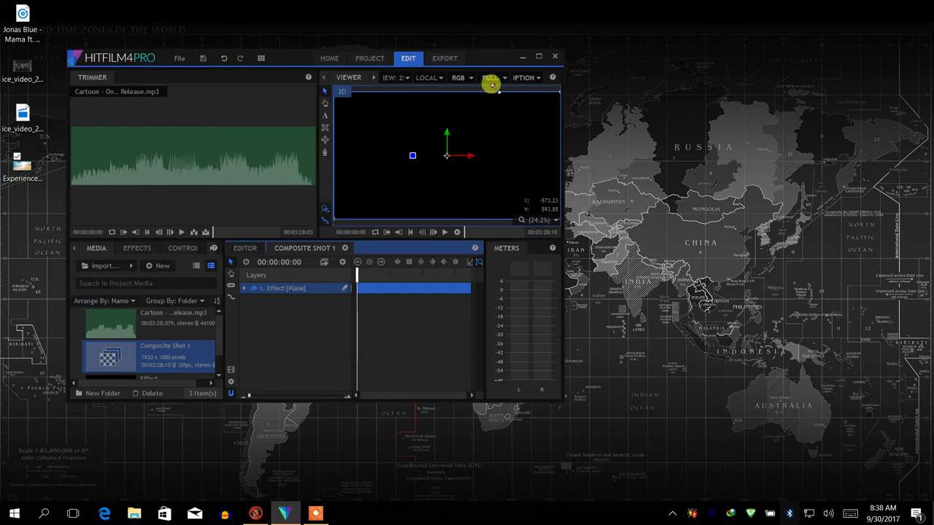
drag(560, 136, 769, 156)
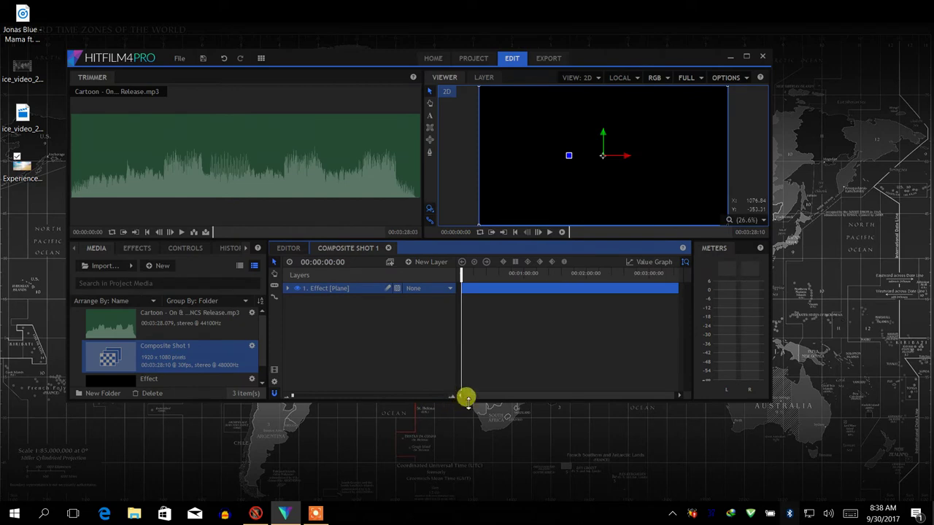
drag(467, 397, 460, 460)
drag(260, 392, 261, 423)
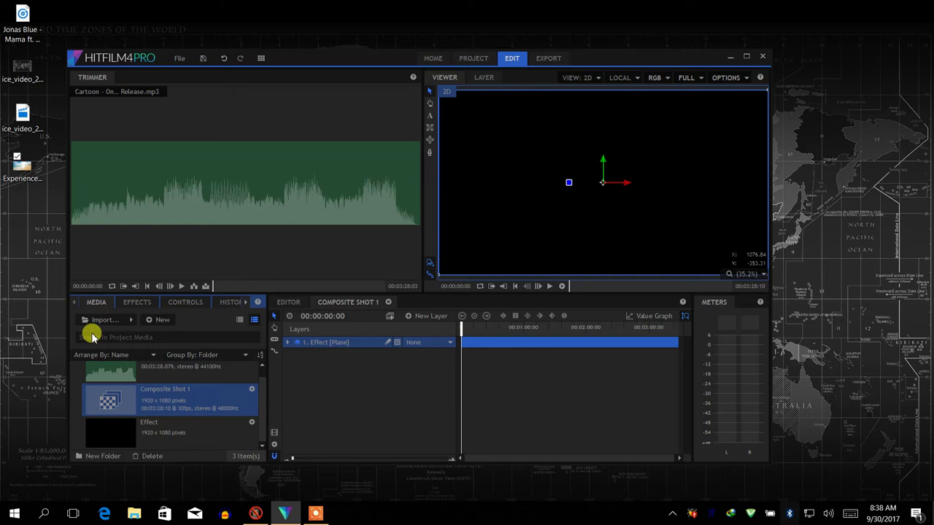
drag(93, 312, 112, 324)
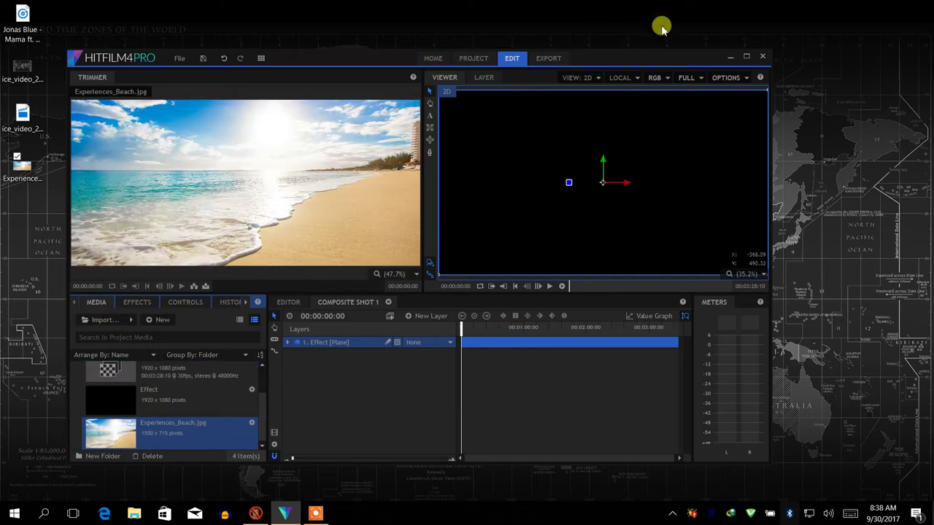
Step: Maximize HitFilm and select the Cartoon song in the media list
click(746, 56)
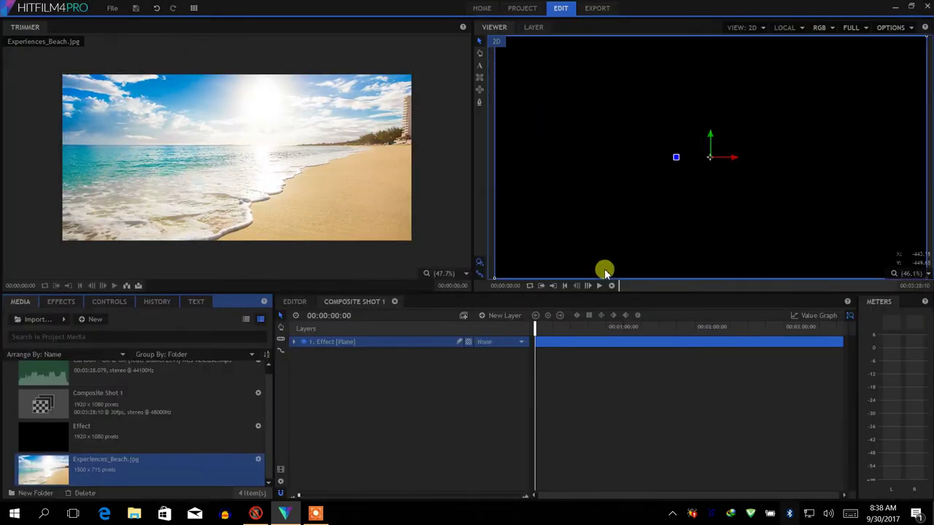
scroll(204, 395, up, 1)
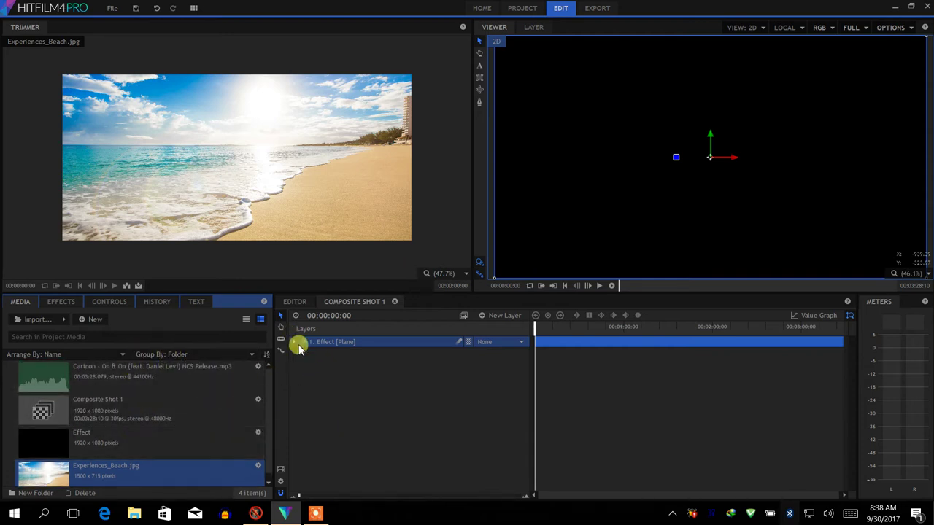
click(113, 381)
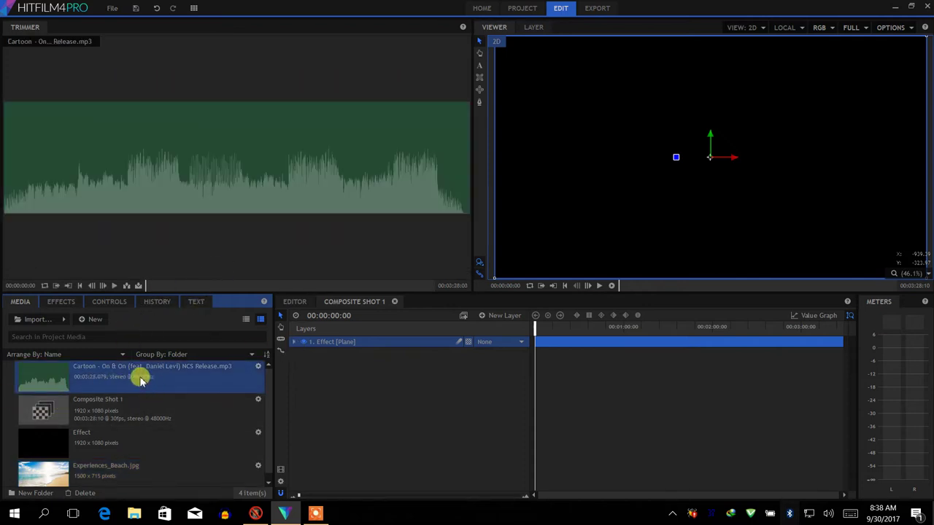
Step: Place the Cartoon song on the timeline as a layer below the Effect plane
drag(141, 381, 339, 357)
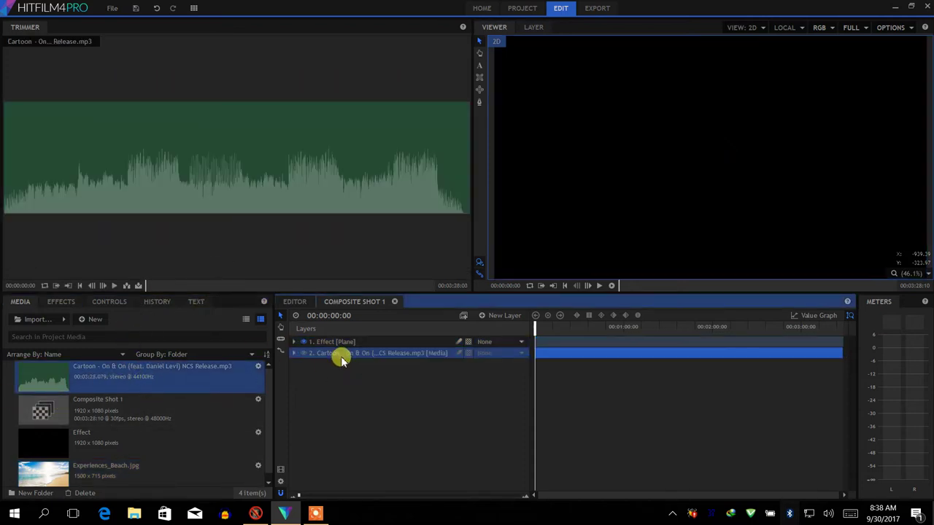
click(305, 342)
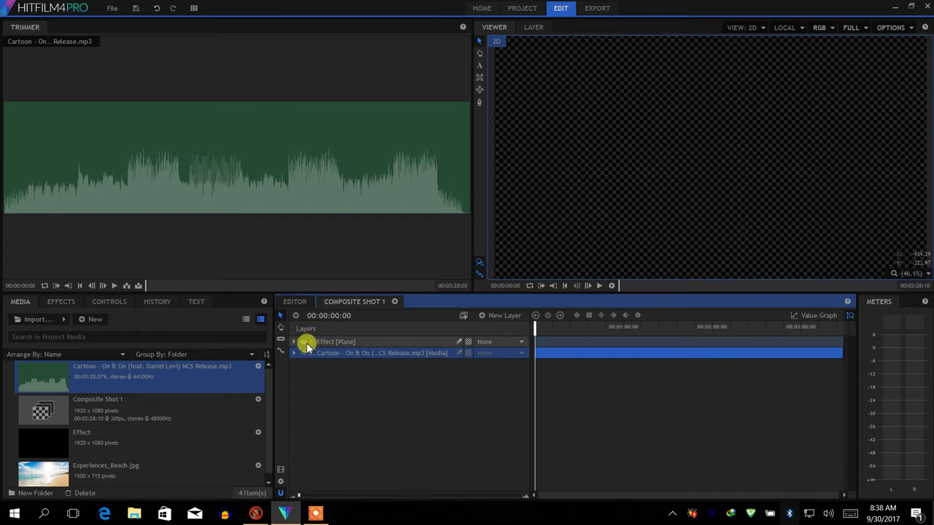
click(304, 342)
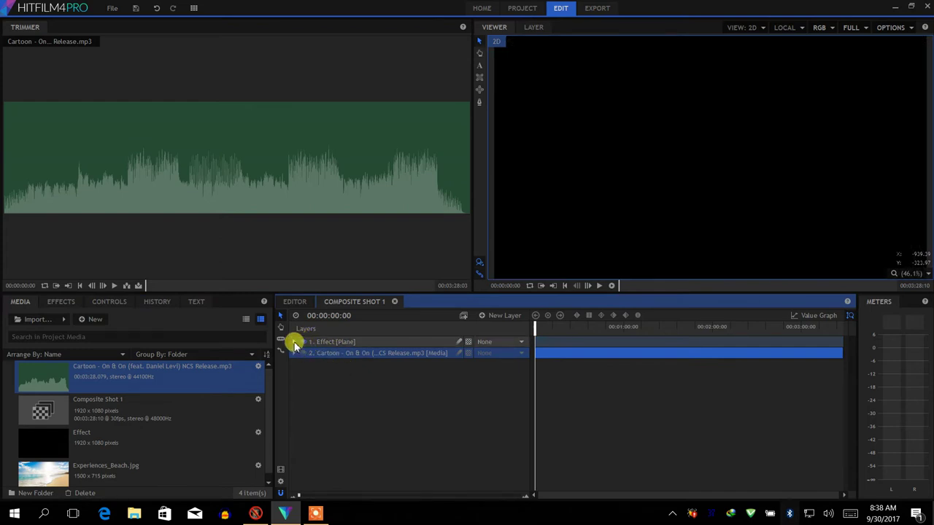
Step: Apply the Generate > Audio Spectrum effect to the Effect plane layer
click(62, 302)
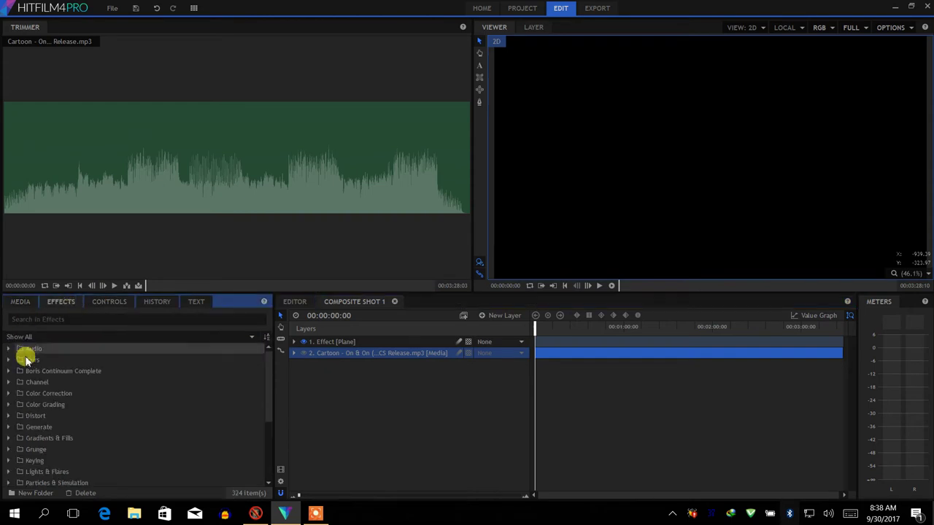
click(16, 427)
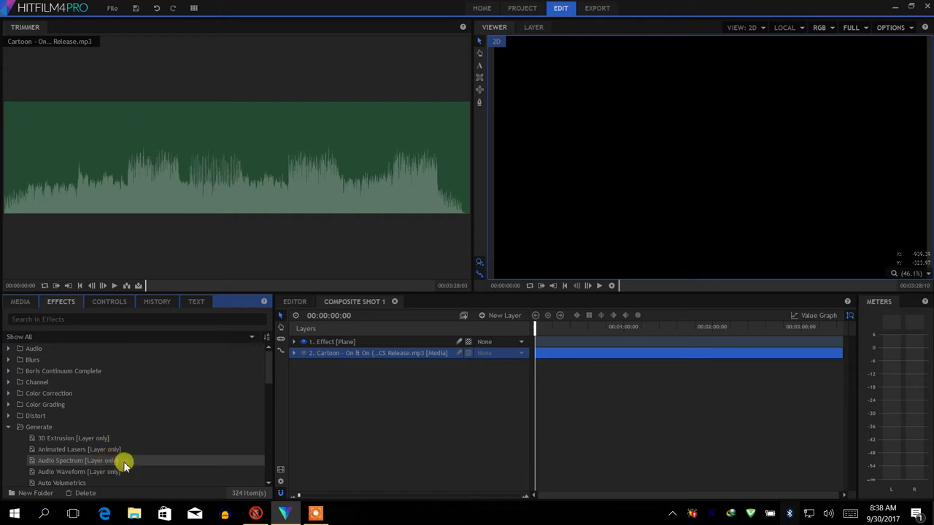
drag(123, 462, 341, 337)
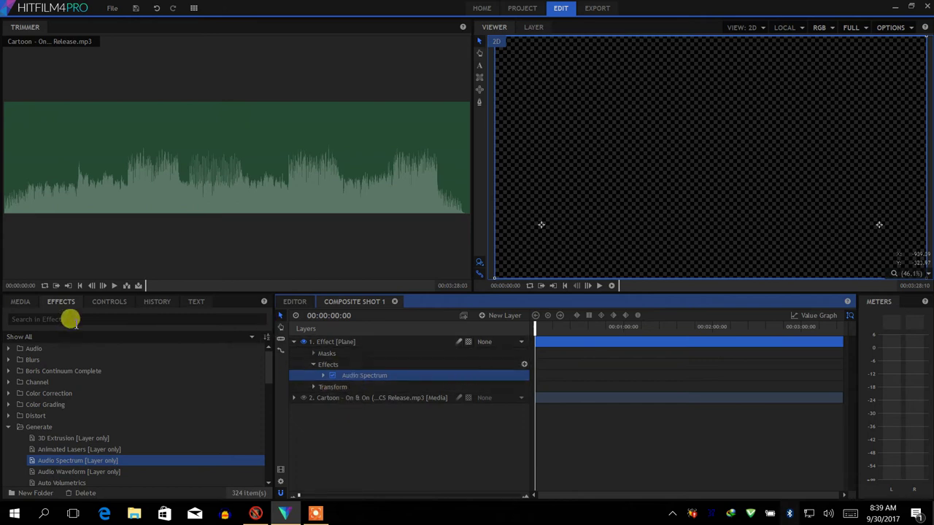
Step: Set the Audio Spectrum's Audio Input layer to the Cartoon song
click(97, 305)
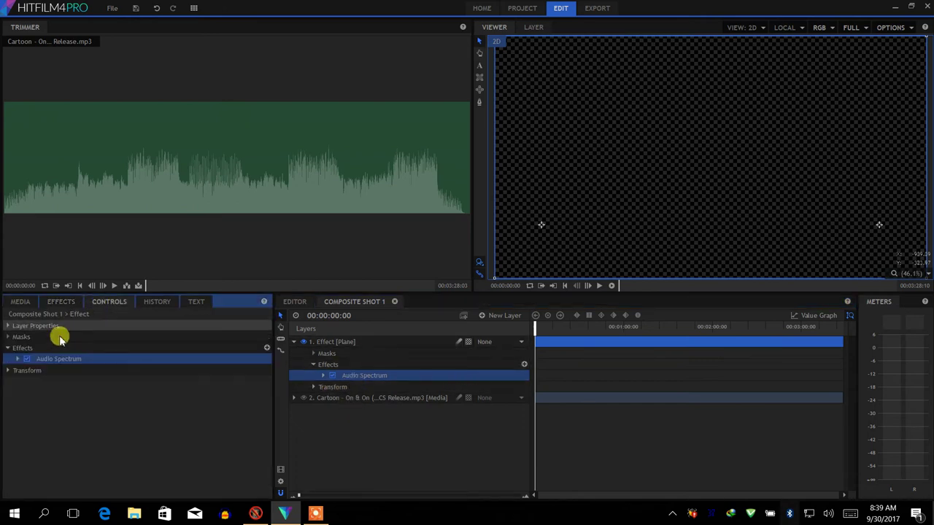
click(16, 360)
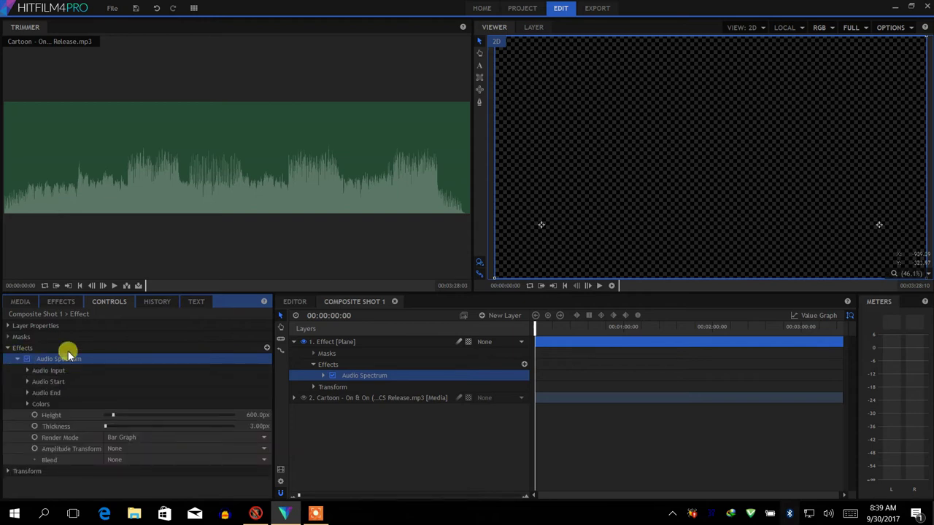
click(28, 371)
click(109, 383)
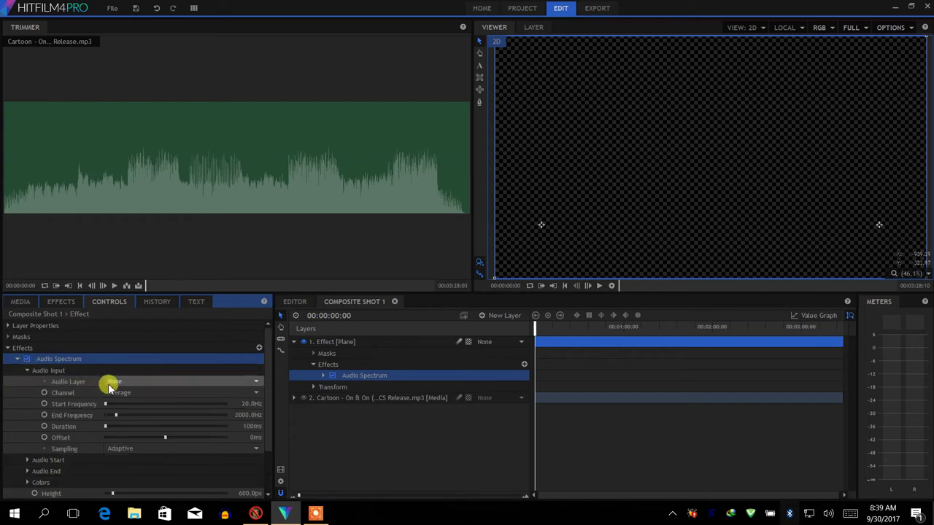
click(167, 395)
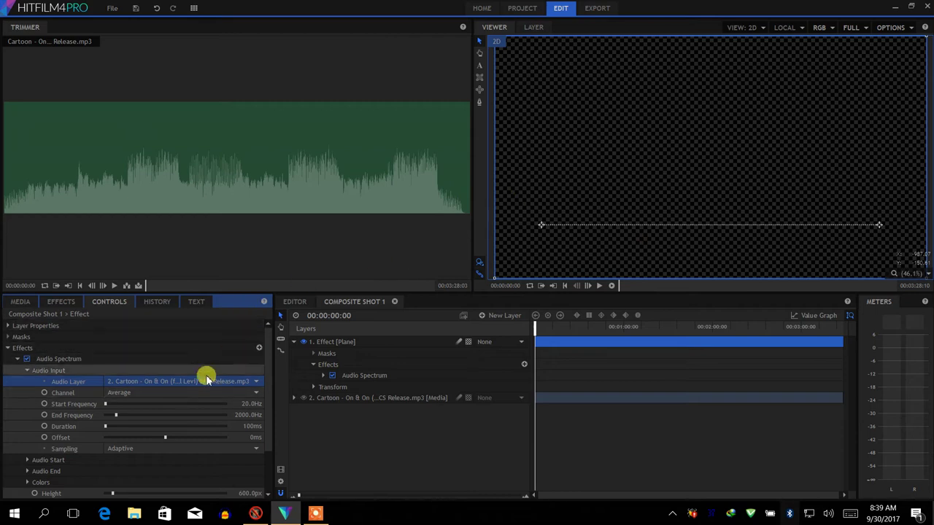
Step: Set Number Colors to 2 and make Color 1 red
scroll(93, 483, down, 3)
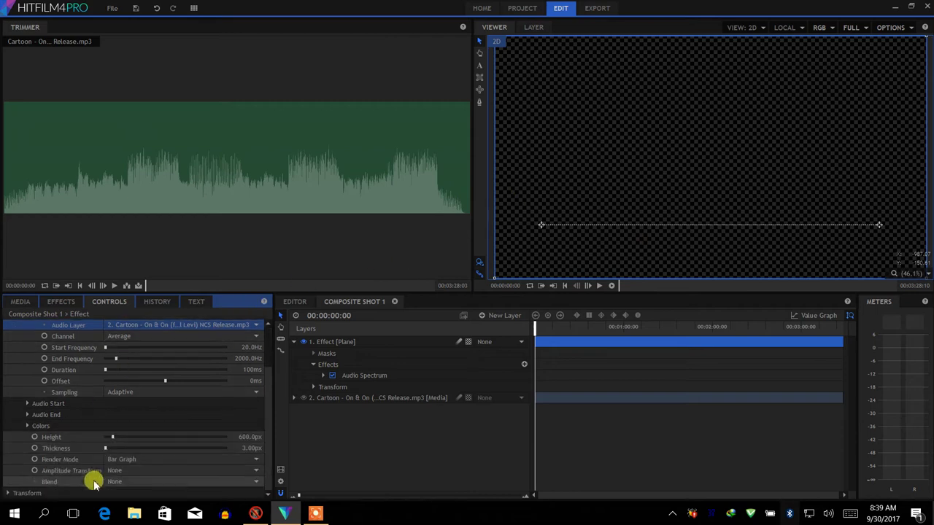
click(29, 430)
scroll(44, 432, down, 1)
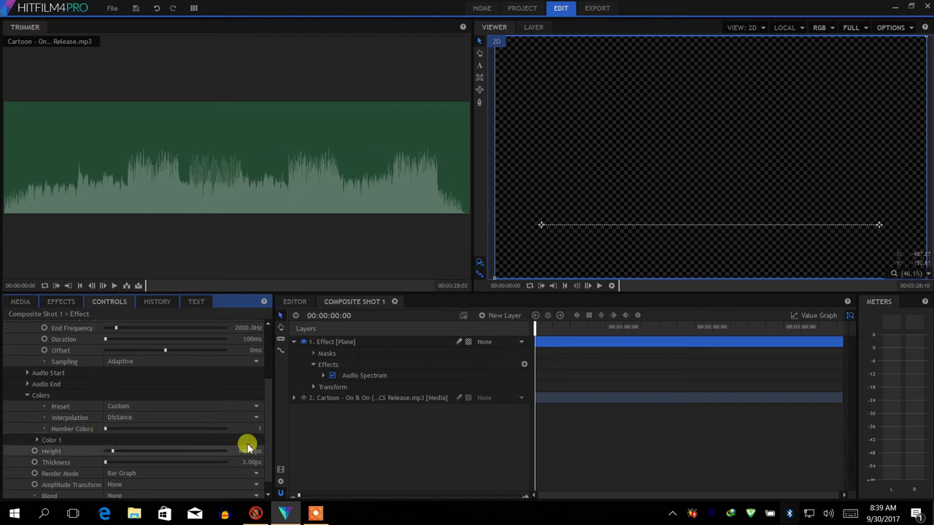
drag(105, 429, 108, 429)
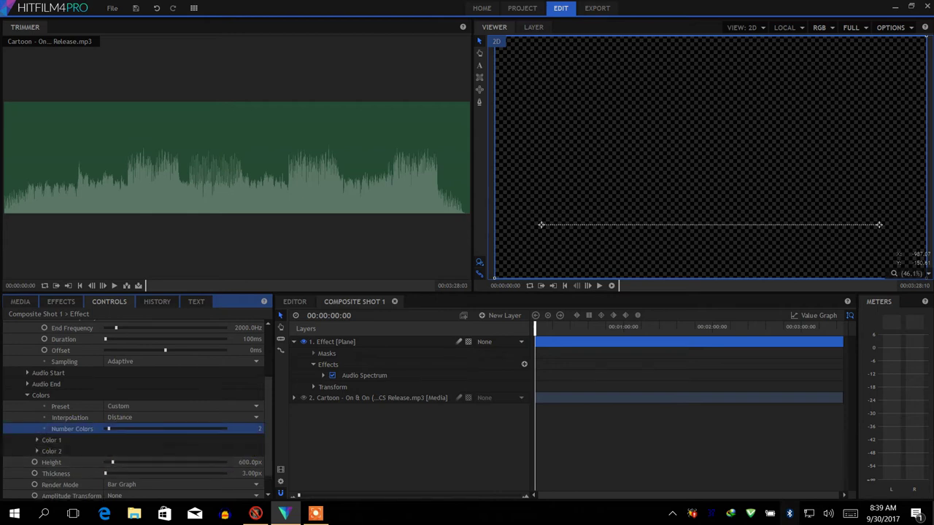
click(38, 441)
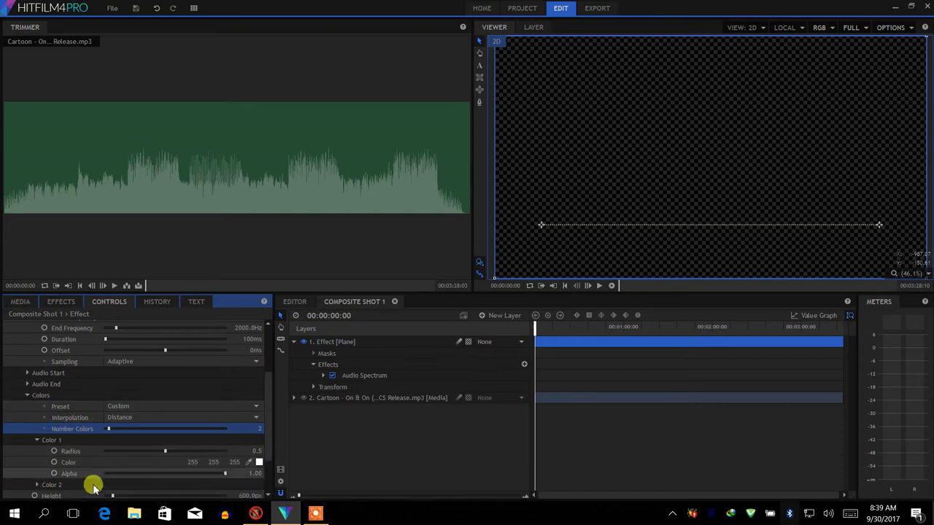
click(259, 462)
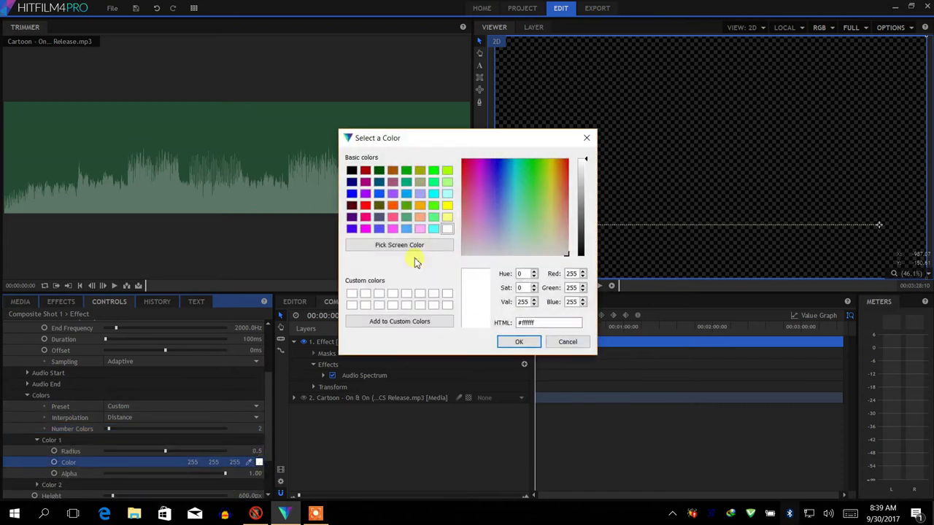
drag(482, 188, 494, 160)
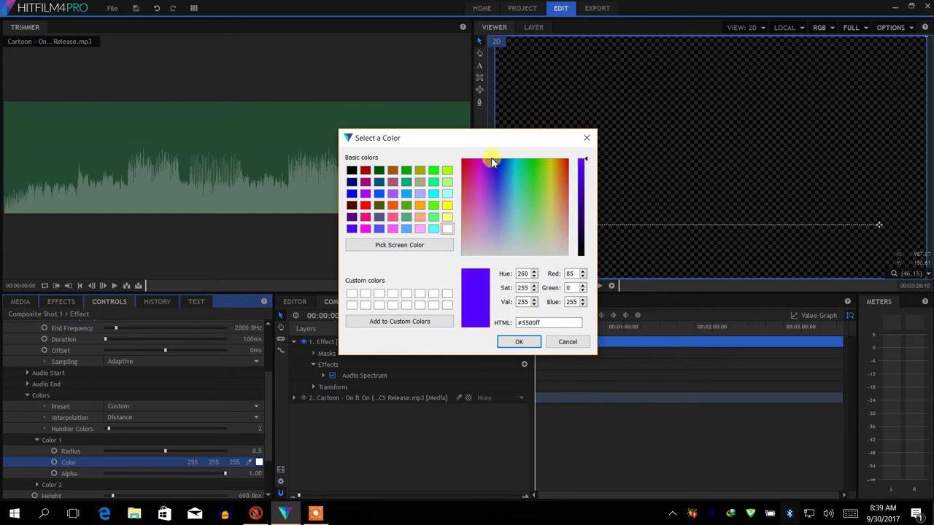
click(527, 216)
drag(534, 217, 461, 158)
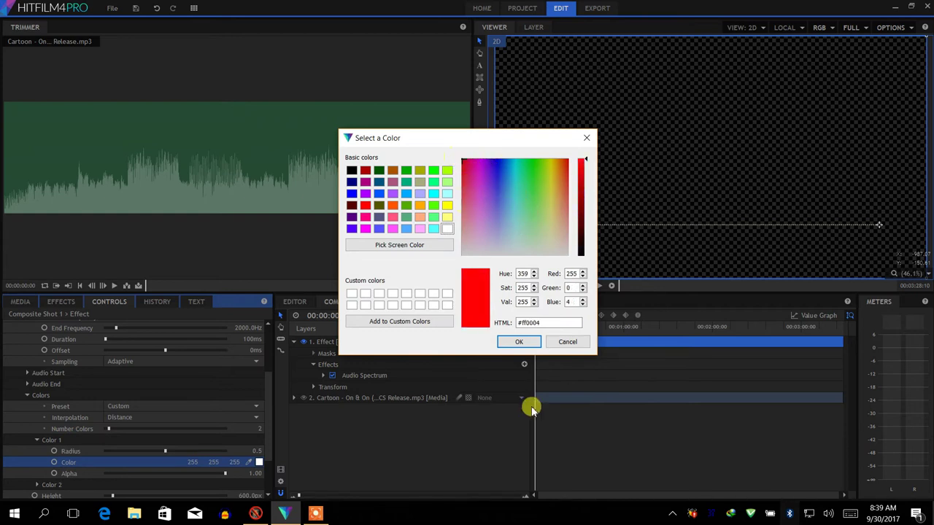
click(509, 344)
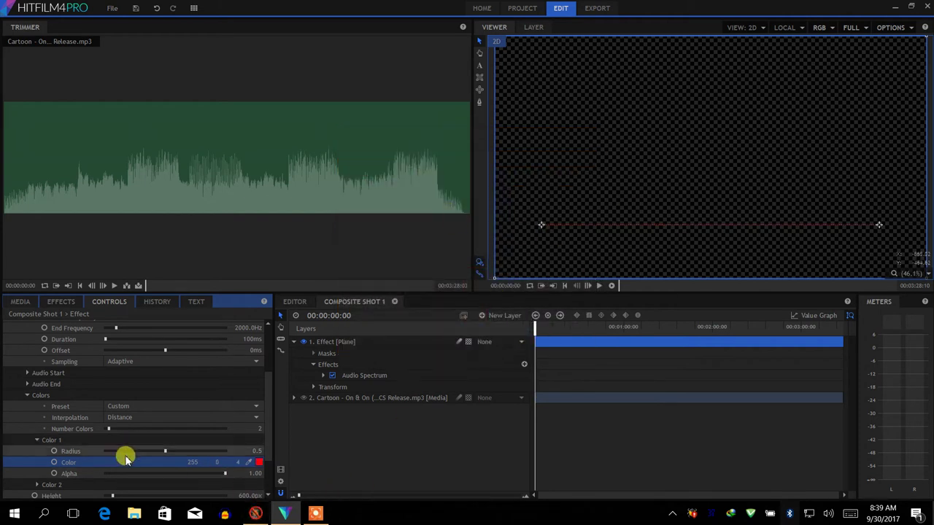
Step: Set the spectrum's Color 2 to yellow
scroll(125, 460, down, 1)
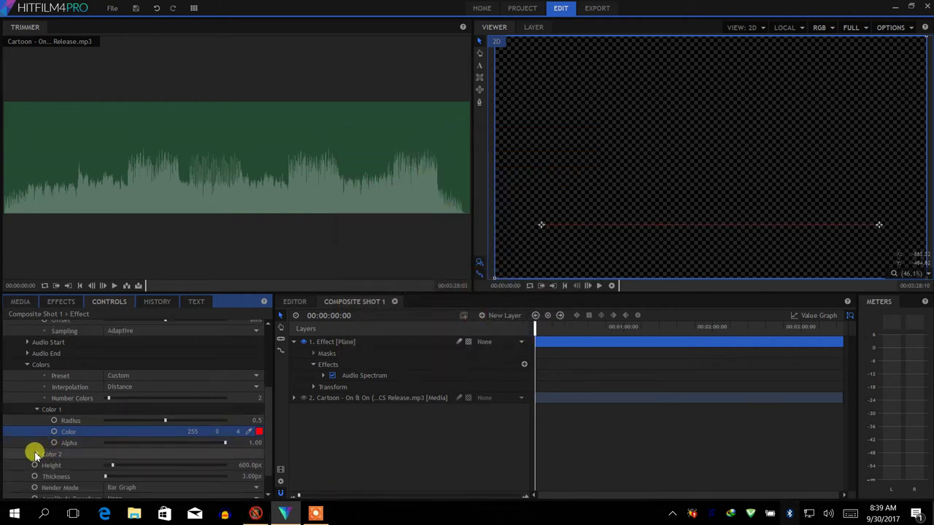
click(37, 453)
click(257, 476)
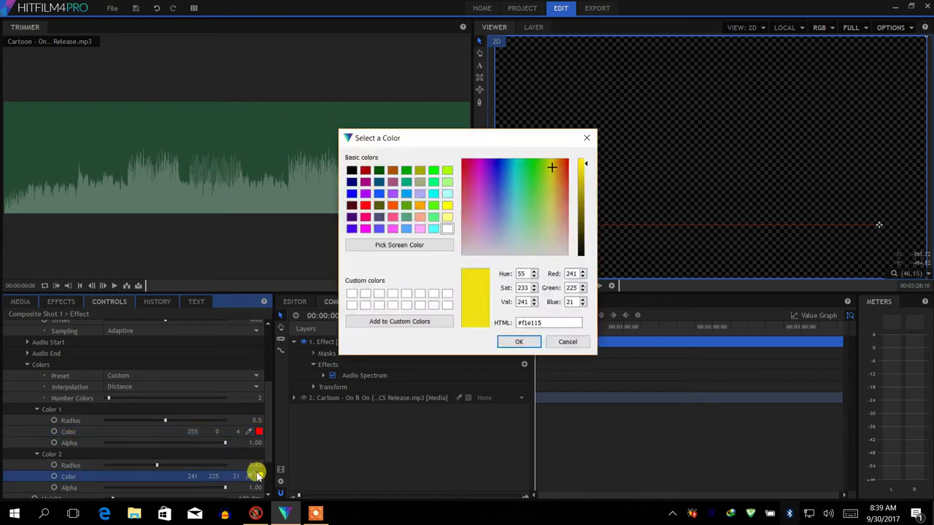
click(517, 342)
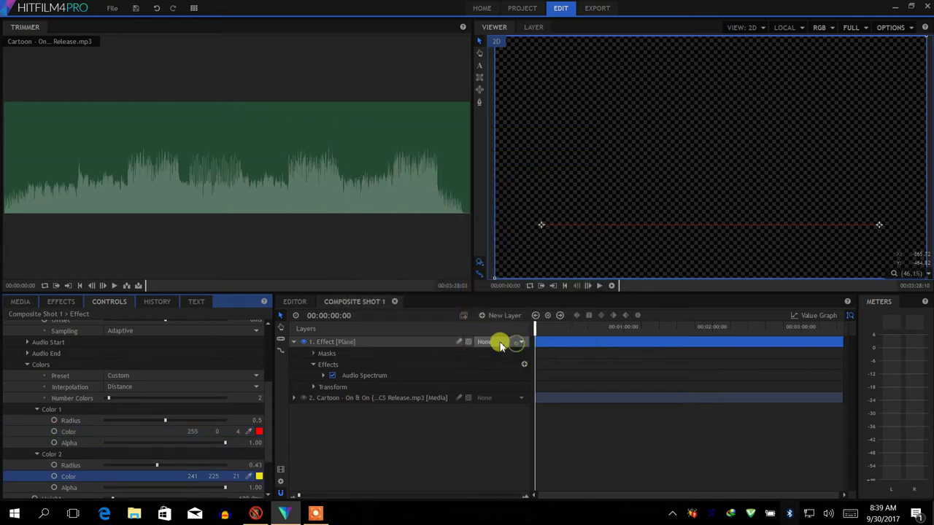
Step: Set the spectrum Thickness to 15 px and Height to 592 px
scroll(146, 397, down, 3)
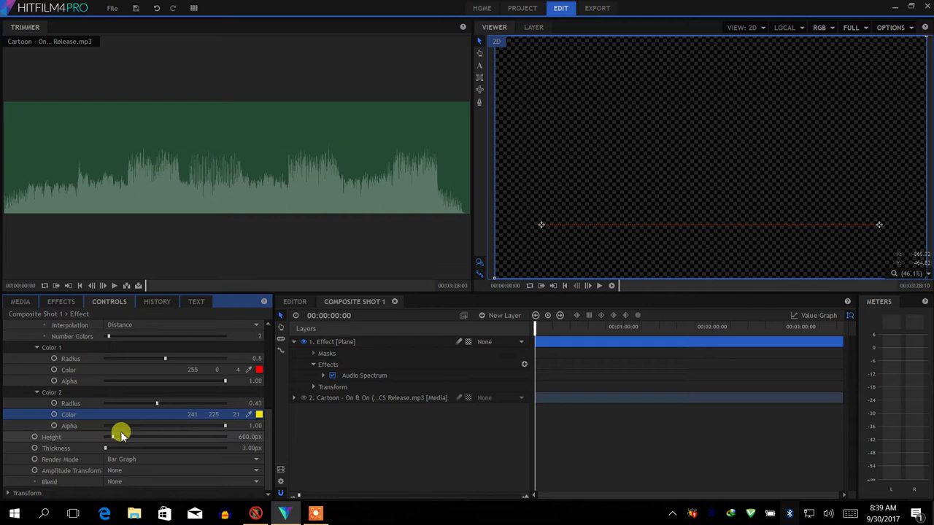
mouse_move(239, 443)
mouse_down()
mouse_move(183, 444)
mouse_move(252, 448)
mouse_move(232, 436)
mouse_up()
click(233, 436)
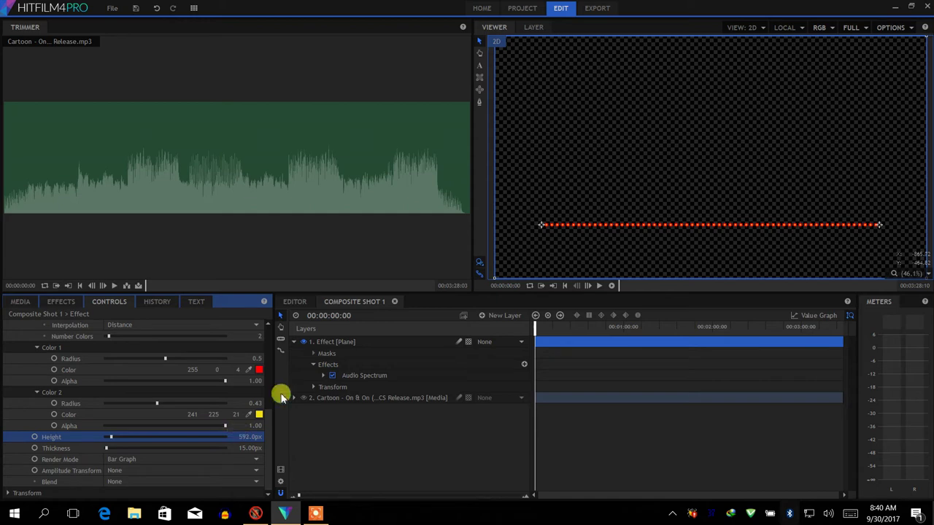
Step: Add Experiences_Beach.jpg from Media as layer 3 and scale it up to fill the Viewer frame
click(61, 306)
click(22, 305)
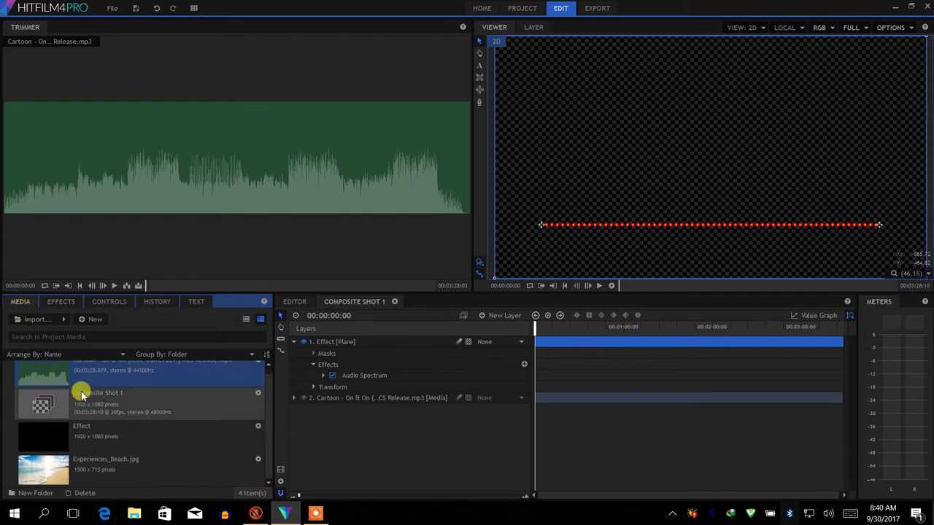
drag(99, 467, 350, 437)
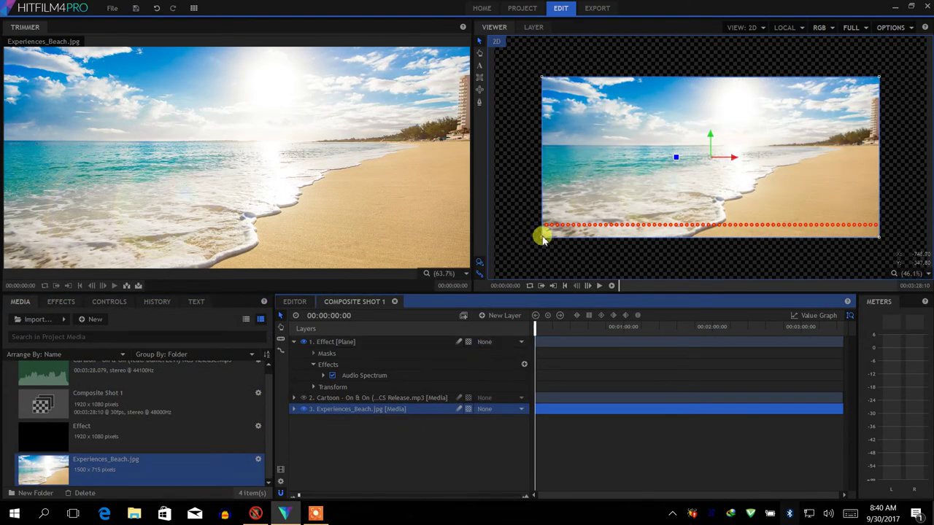
drag(541, 239, 499, 278)
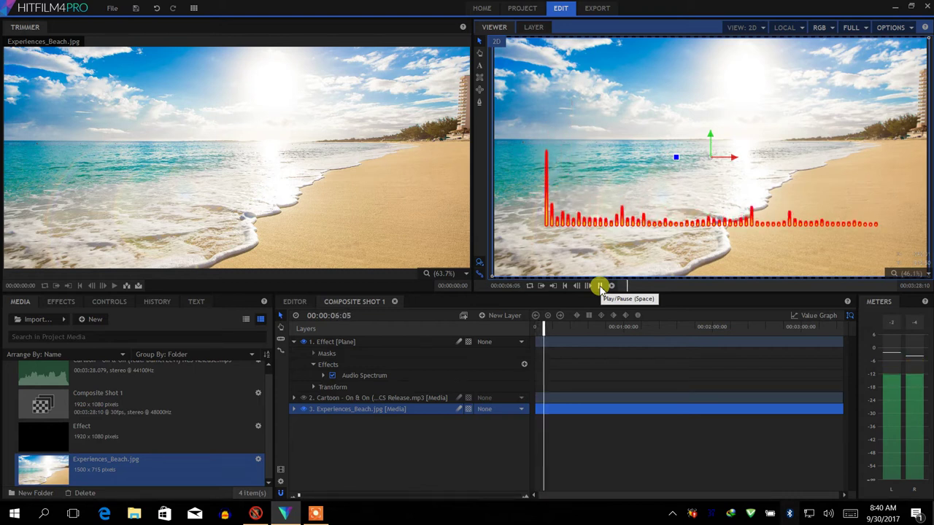
Step: Search 'Pol' in Effects and add Polar Warp to the Effect layer, ordered below Audio Spectrum
click(599, 286)
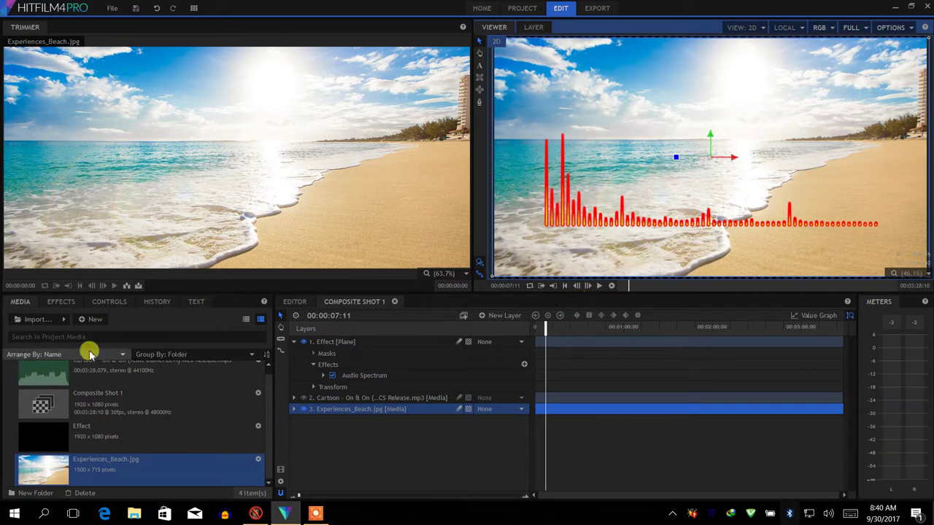
click(99, 308)
click(71, 308)
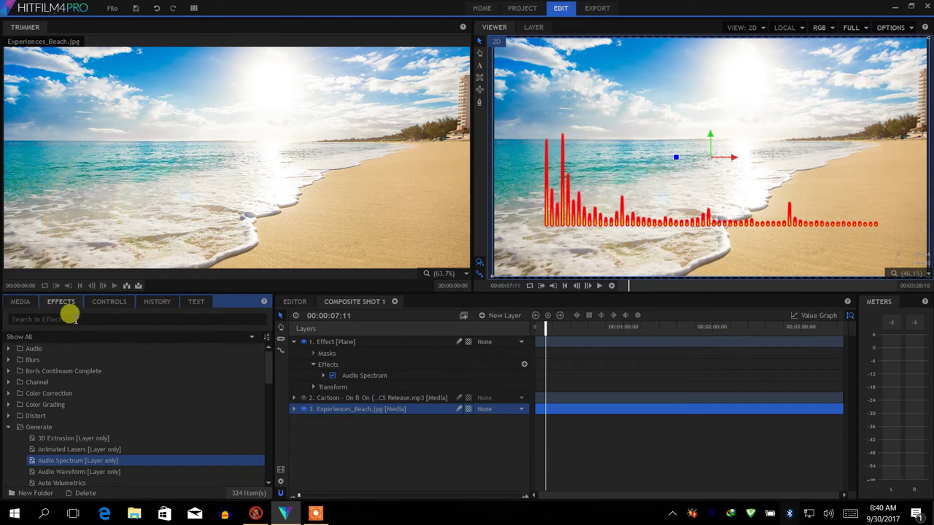
click(71, 319)
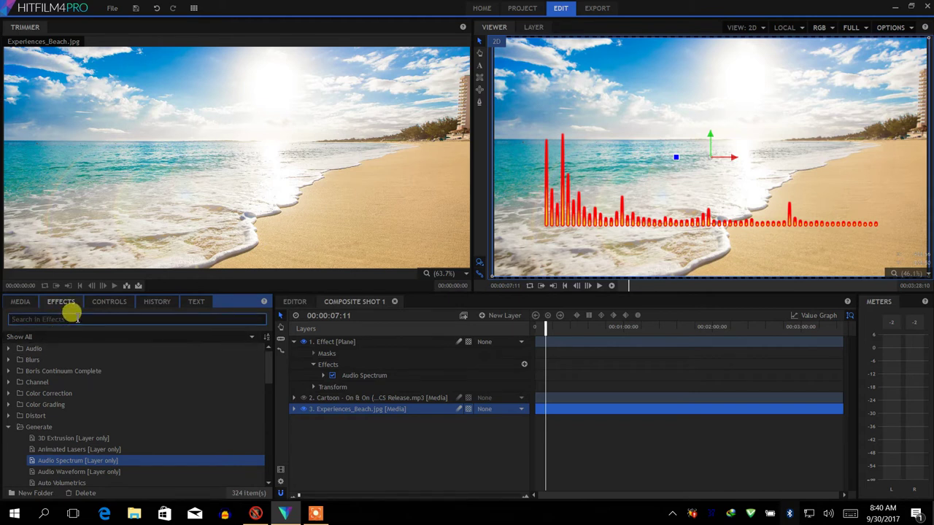
text(Pol)
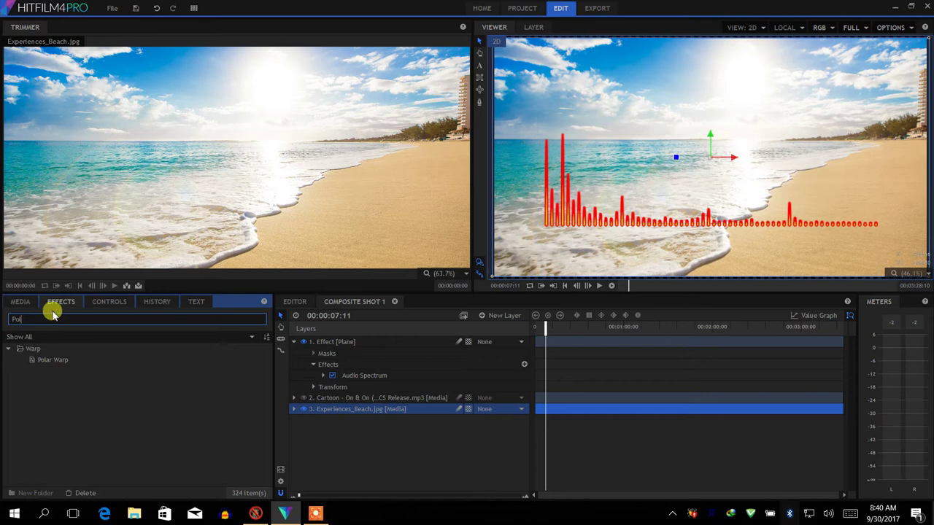
click(51, 360)
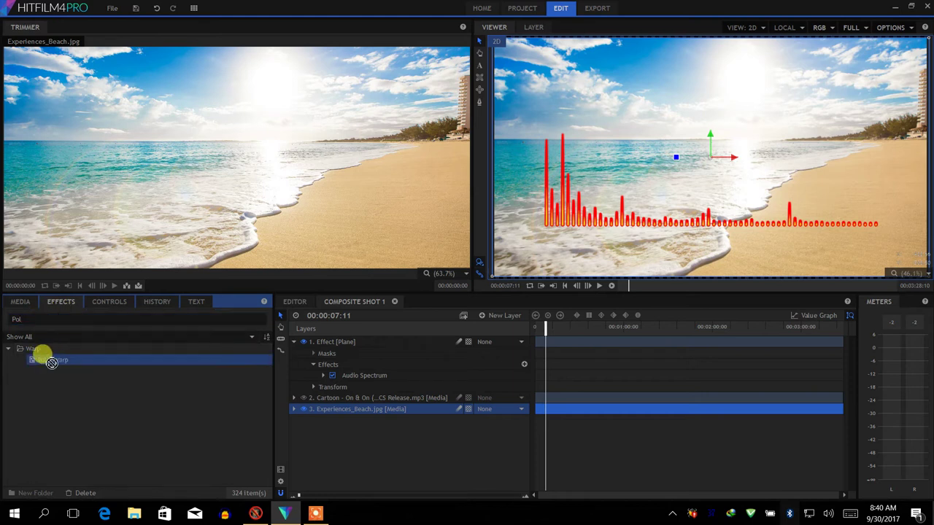
drag(56, 363, 357, 376)
click(458, 372)
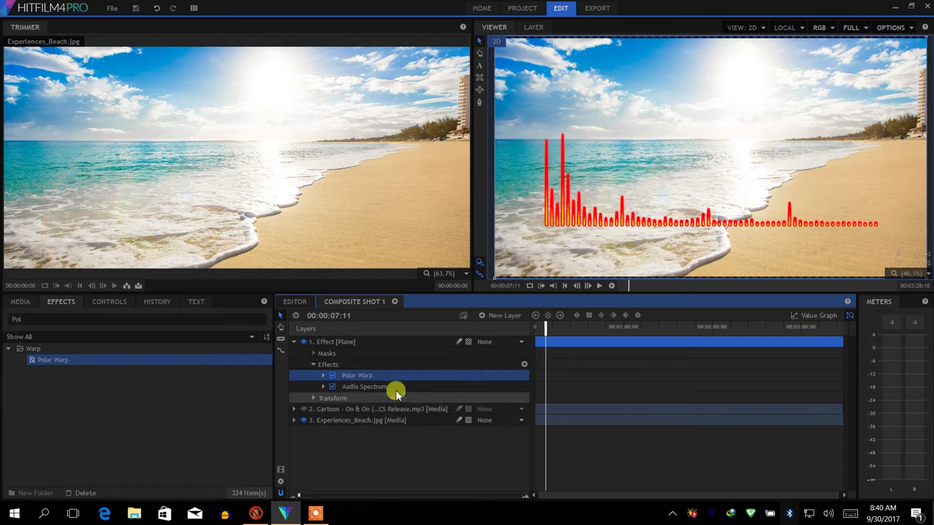
drag(362, 376, 340, 338)
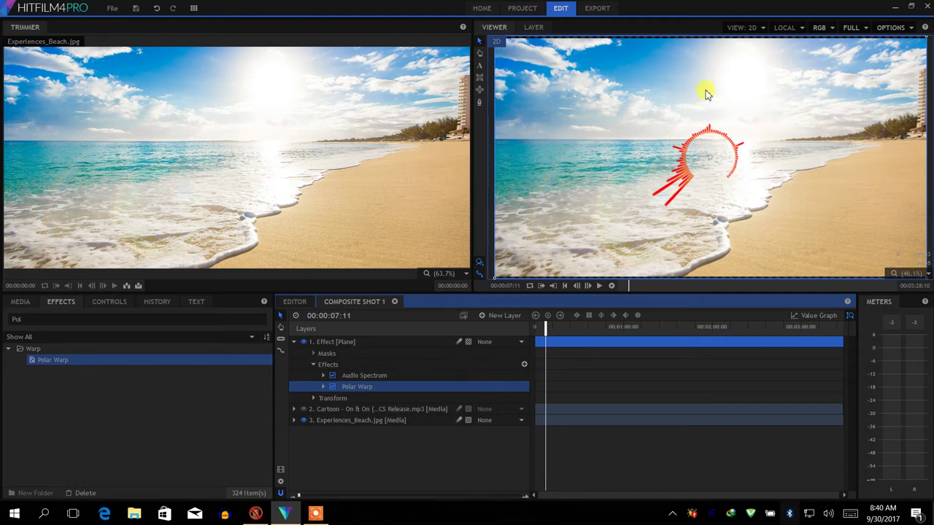
Step: Set Polar Warp to Rotation -16°, Range -234°, Start Radius 163, End Radius 540, and preview
click(110, 302)
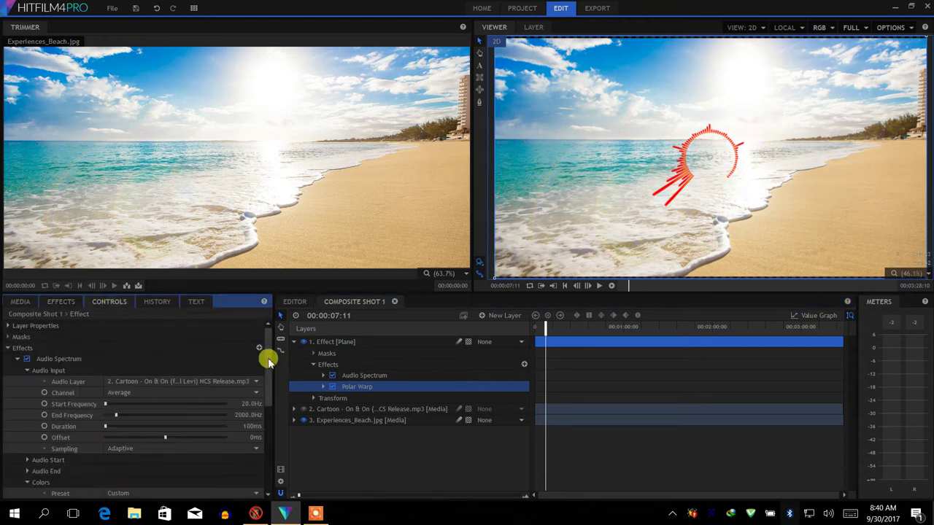
drag(267, 361, 267, 447)
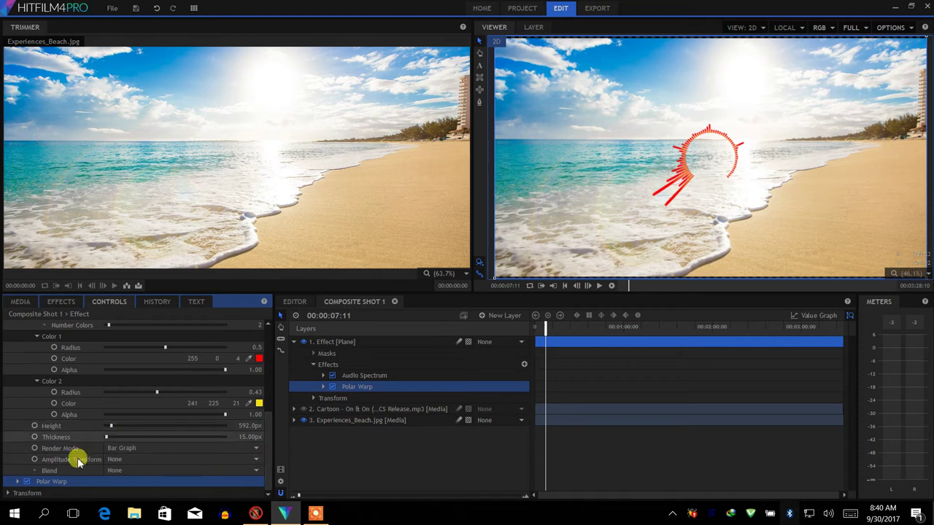
click(20, 481)
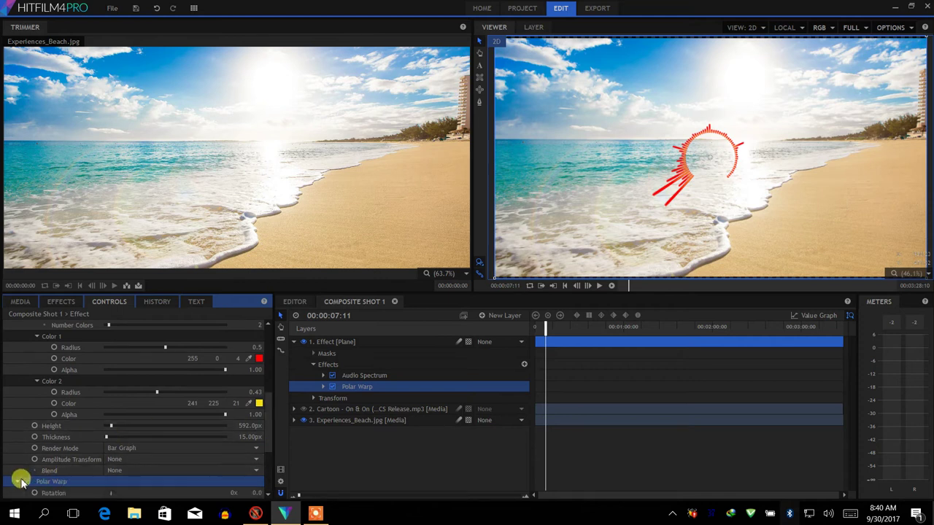
scroll(271, 442, down, 3)
drag(110, 424, 126, 464)
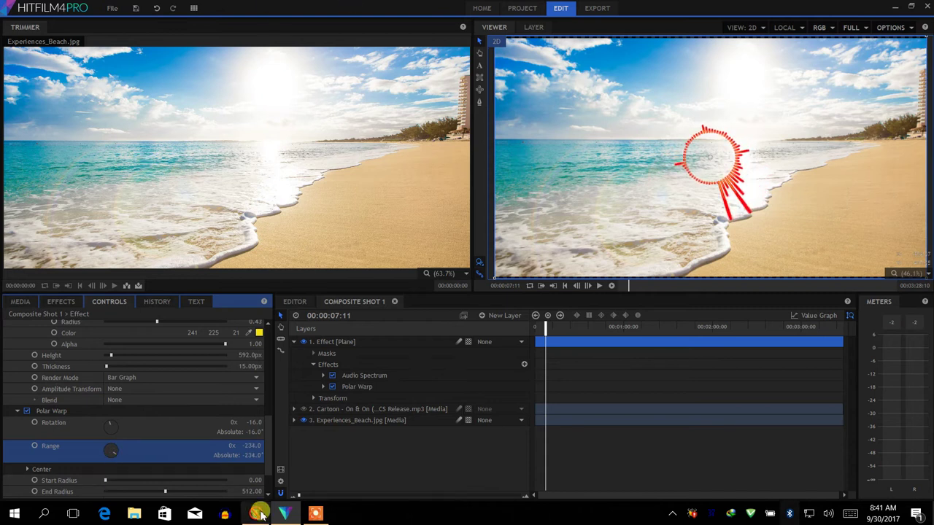
scroll(183, 370, down, 3)
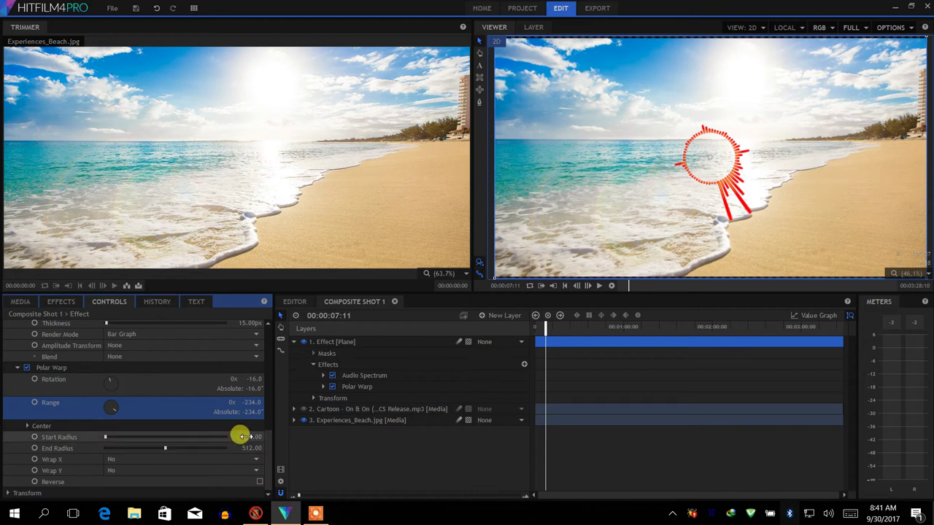
drag(241, 436, 51, 441)
drag(241, 436, 166, 413)
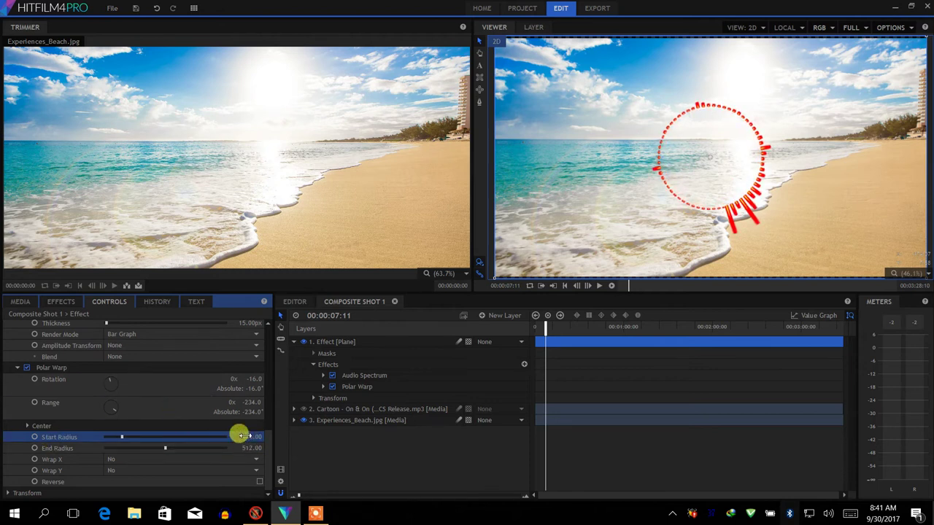
mouse_move(246, 437)
mouse_down()
mouse_move(250, 447)
mouse_move(240, 445)
mouse_up()
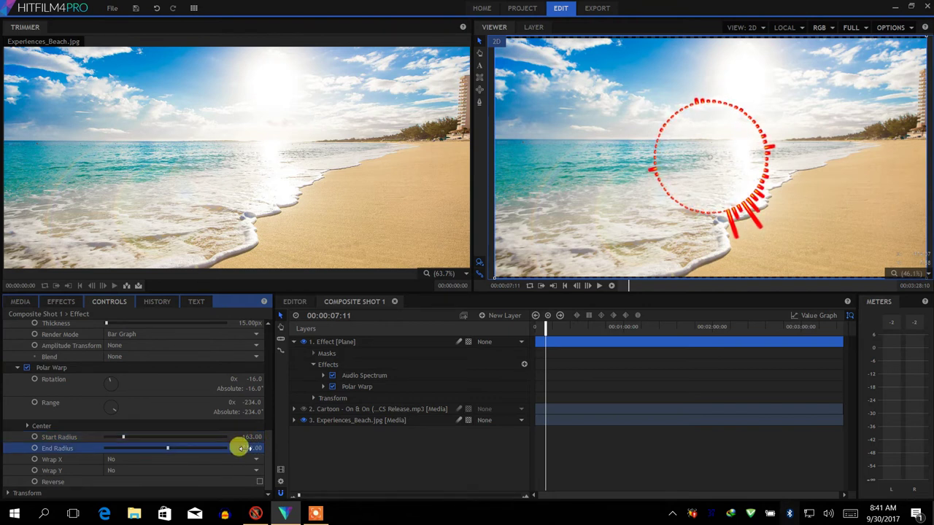
click(598, 286)
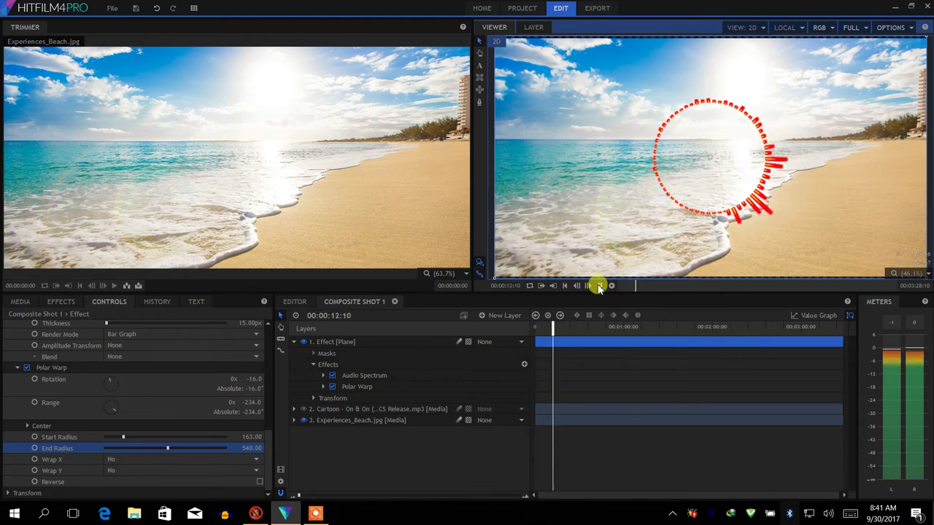
Step: Raise the Audio Spectrum height to 1015 px and preview the longer ring bars
click(598, 286)
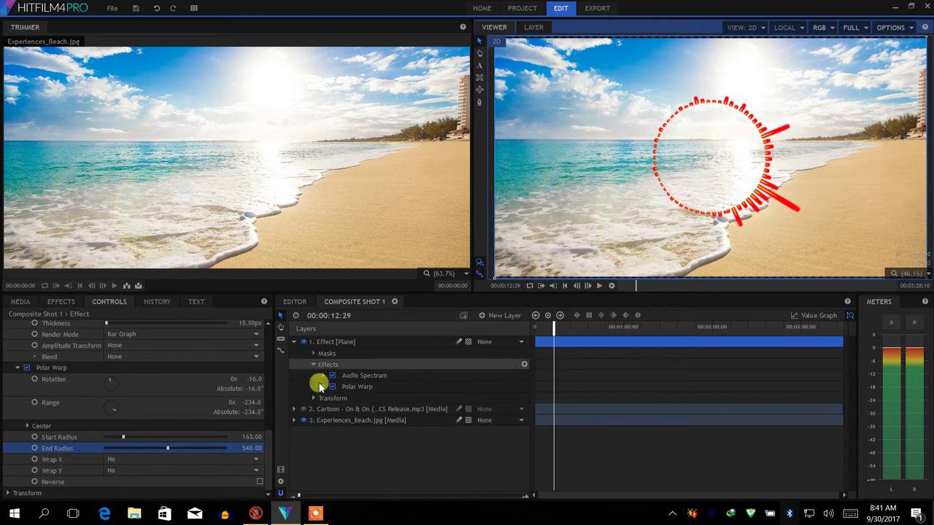
scroll(183, 389, up, 3)
click(232, 373)
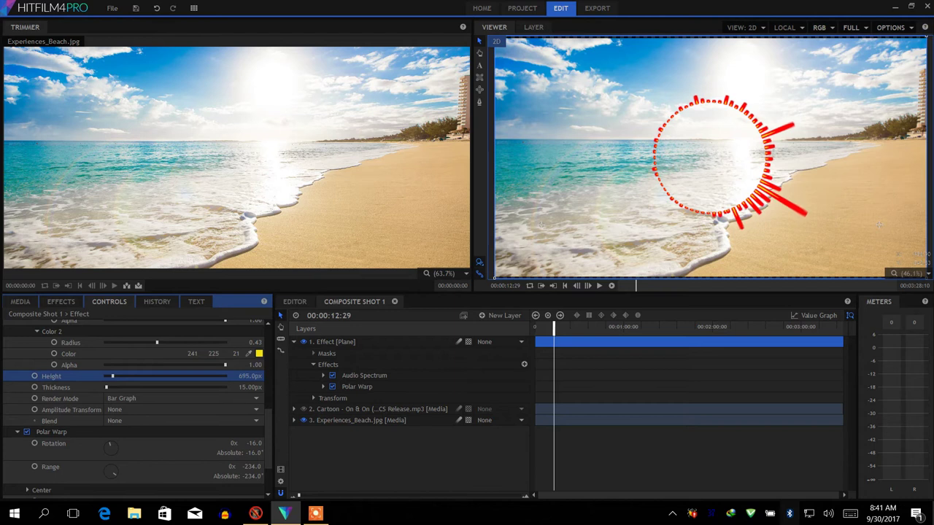
drag(247, 375, 233, 374)
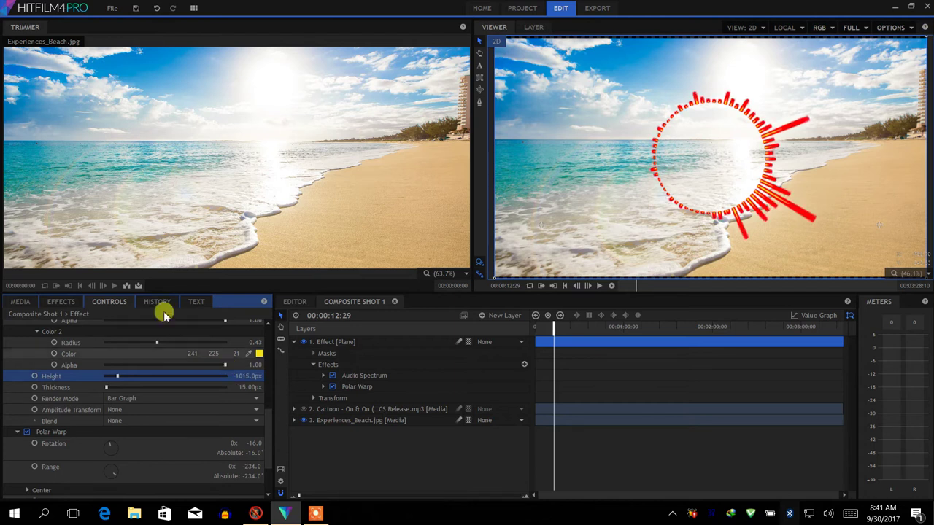
click(600, 286)
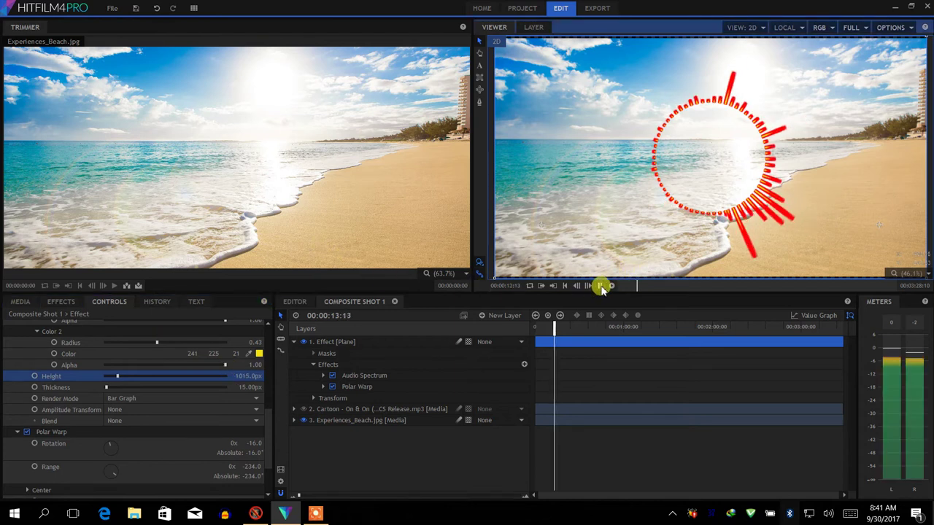
click(599, 287)
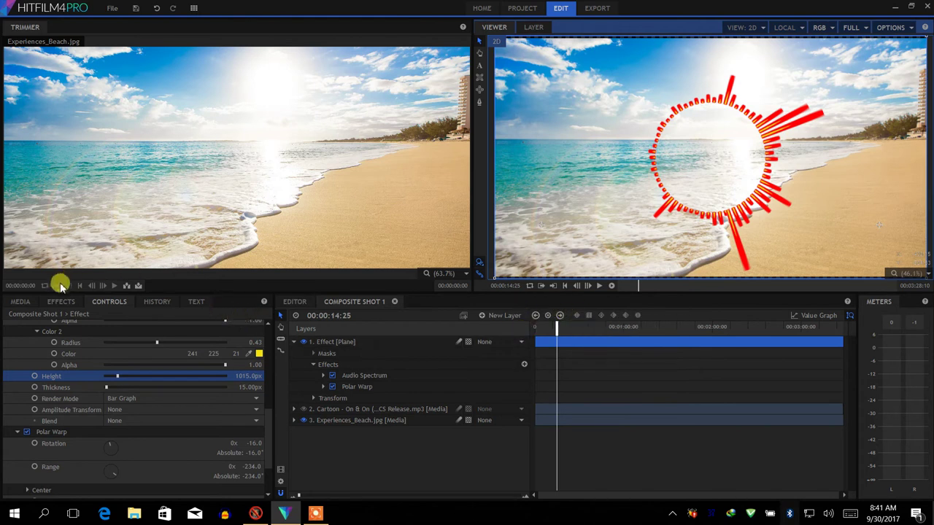
Step: Switch between the project media list and the effect settings to review the layers
click(25, 302)
click(127, 309)
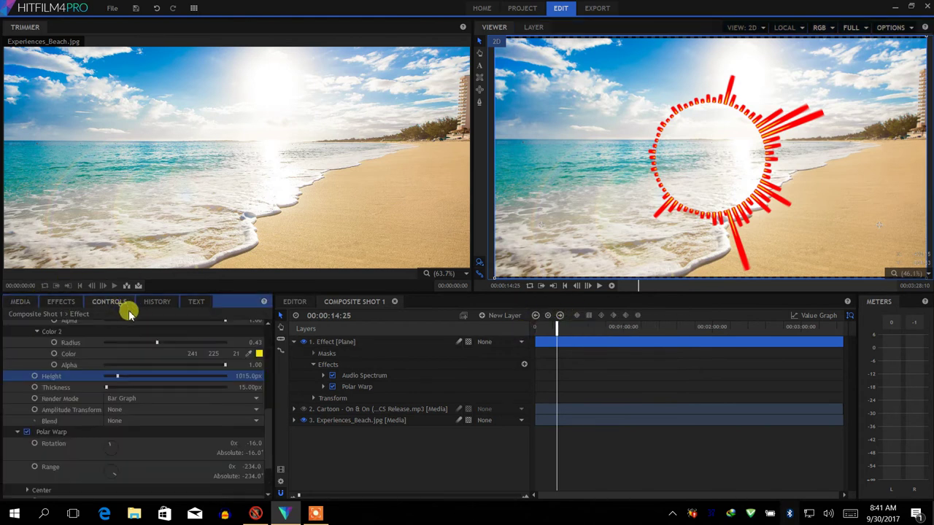
scroll(267, 358, up, 5)
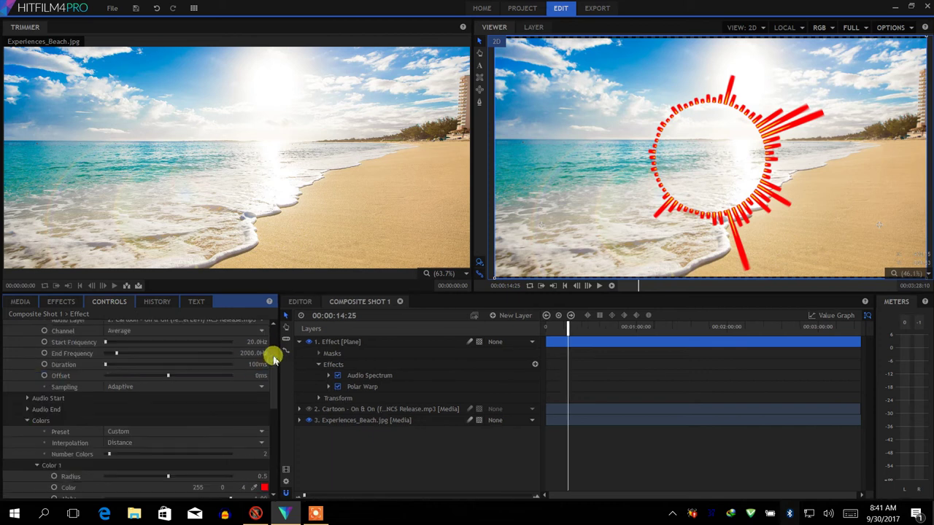
scroll(274, 348, up, 3)
scroll(268, 336, up, 2)
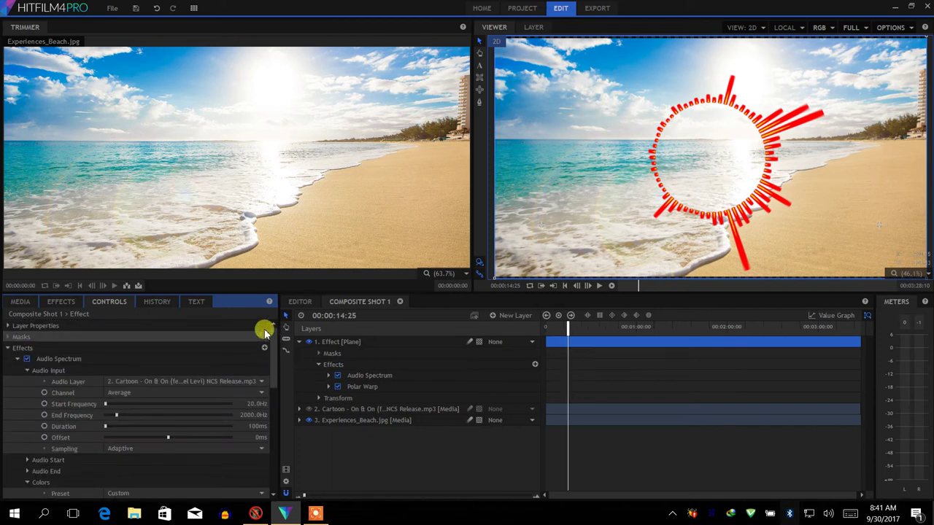
click(22, 302)
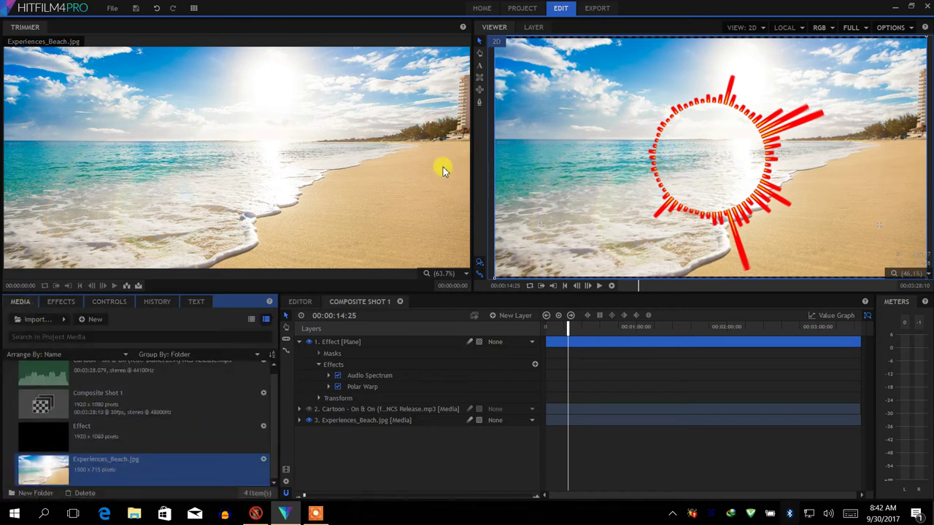
Step: Set up an MP4 export of Composite Shot 1 saving to the Desktop as 'Video'
click(598, 10)
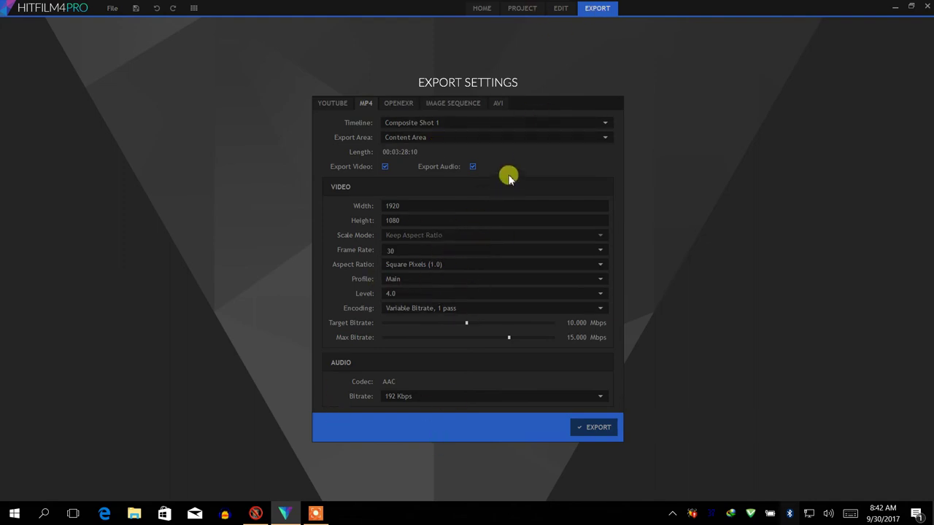
click(581, 434)
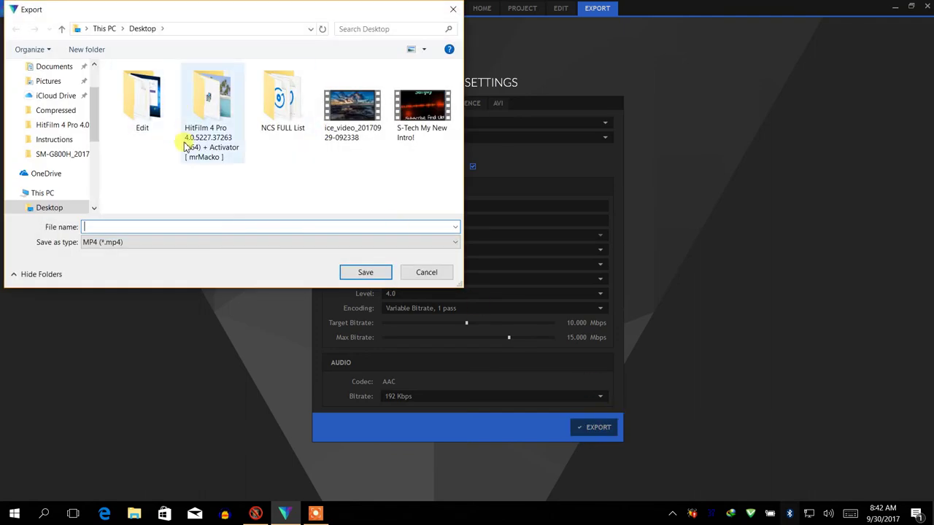
click(68, 90)
click(346, 276)
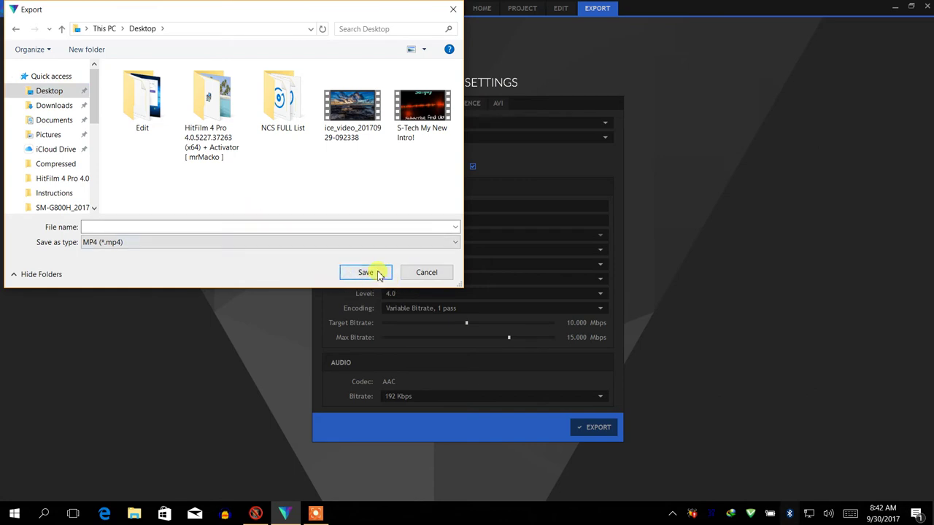
click(193, 227)
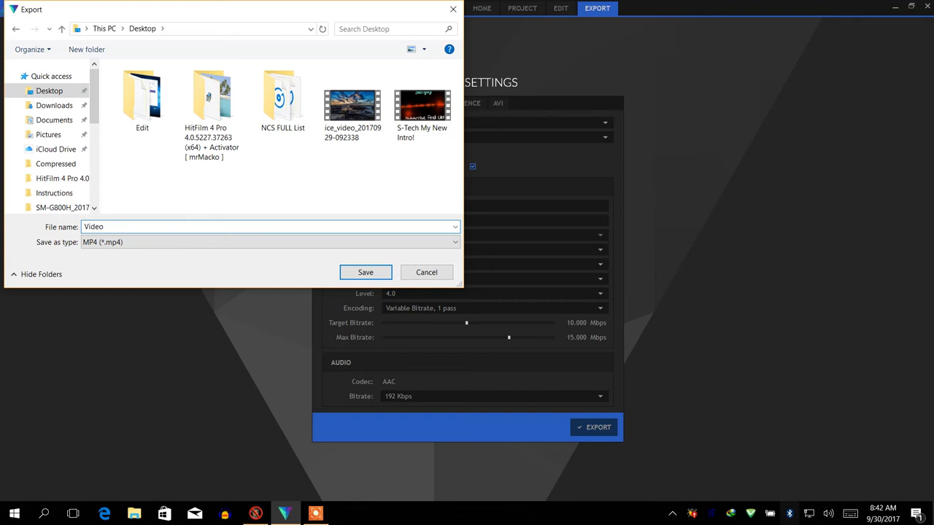
Step: Confirm the 'Video' file name to start rendering, then open a system tray program's menu
click(367, 272)
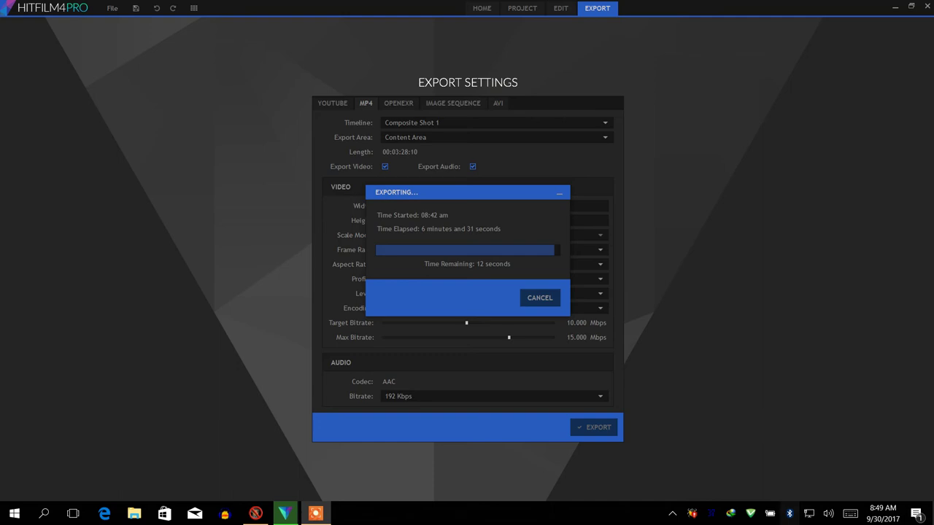
right_click(710, 514)
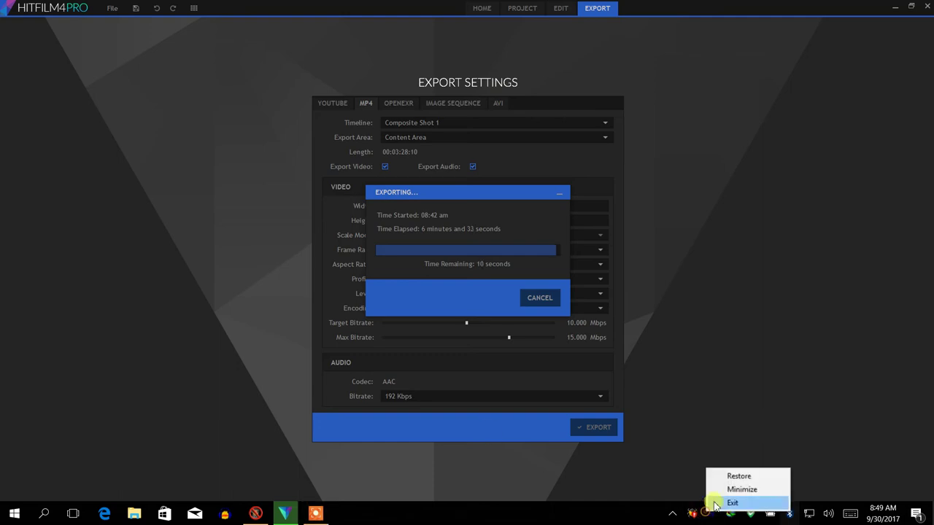
Step: Check SpeedFan temperatures, minimize it, and acknowledge the Export Complete message
click(737, 476)
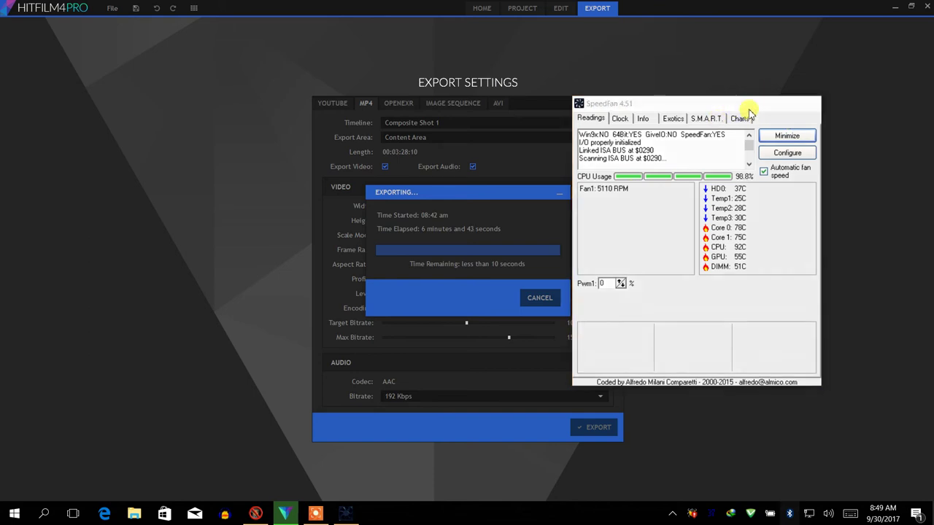
click(749, 107)
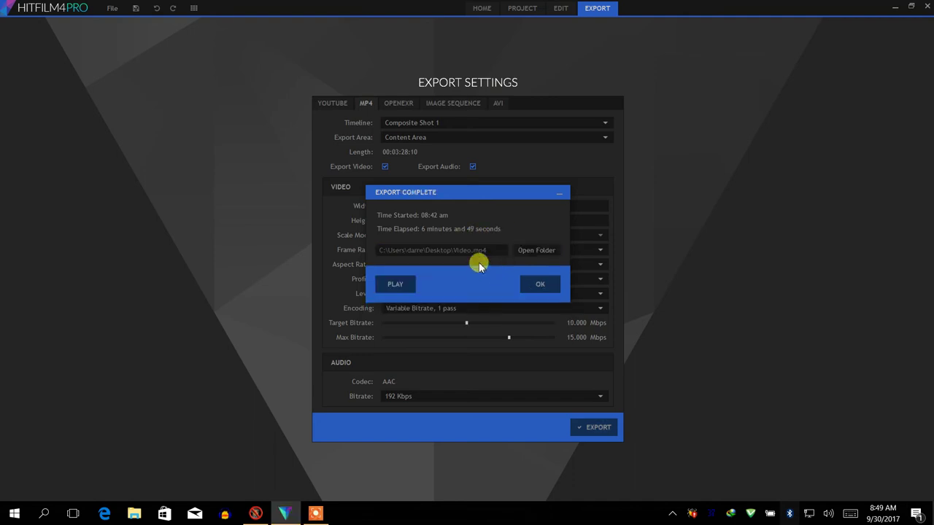
click(527, 285)
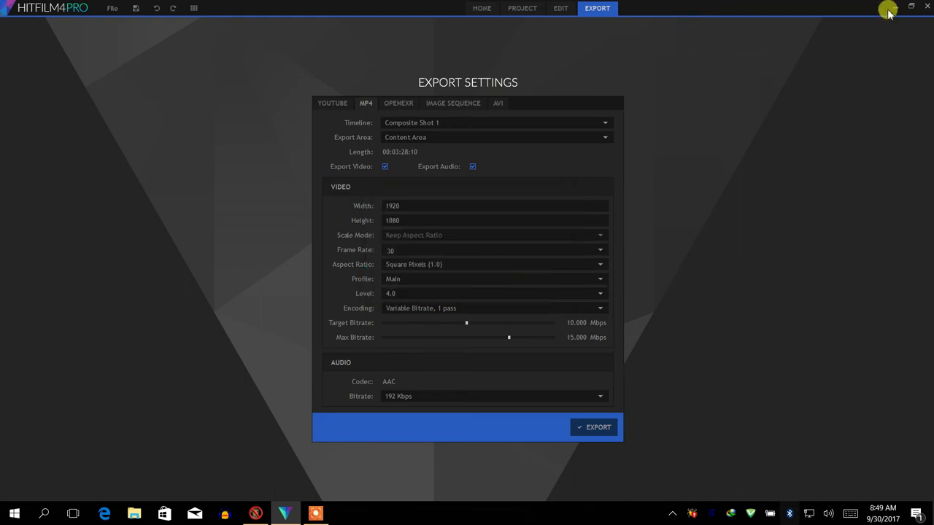
Step: Close HitFilm discarding project changes, and reposition Video.mp4 on the desktop
click(923, 9)
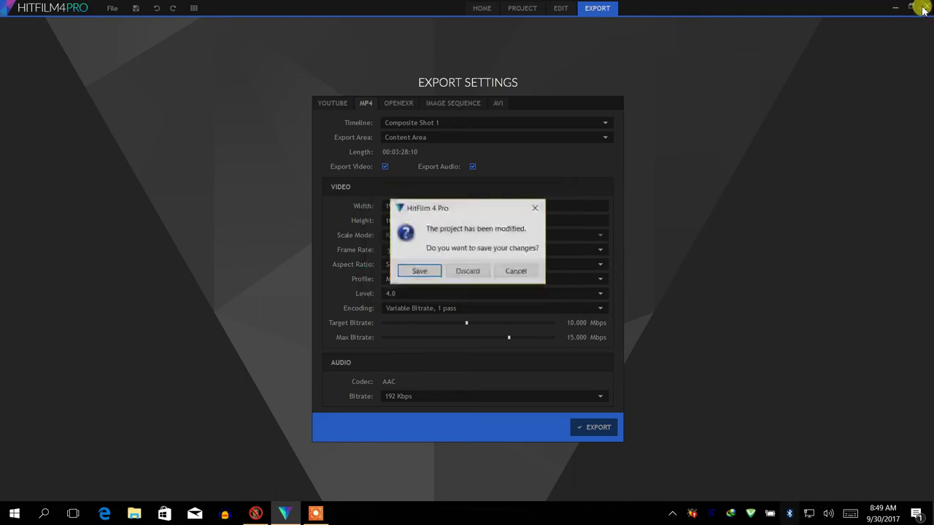
click(480, 273)
drag(29, 213, 419, 132)
double_click(408, 124)
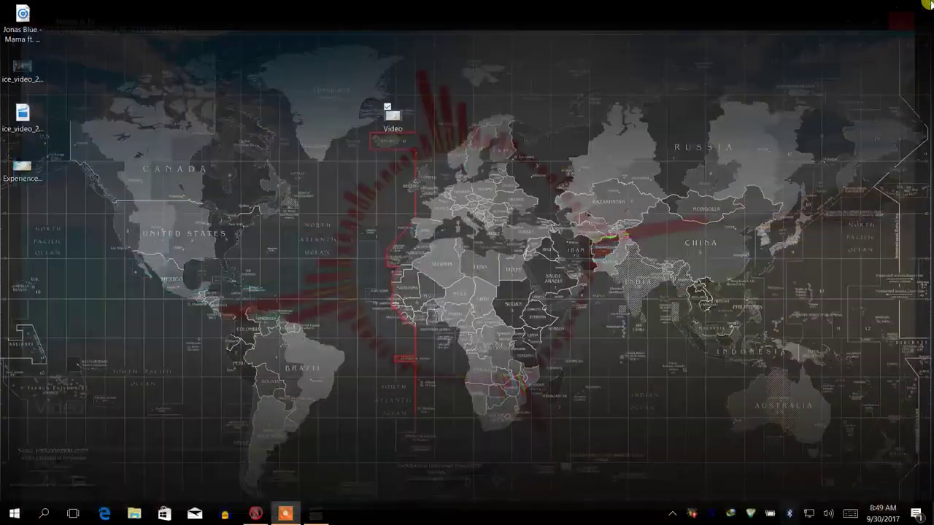
drag(390, 117, 43, 220)
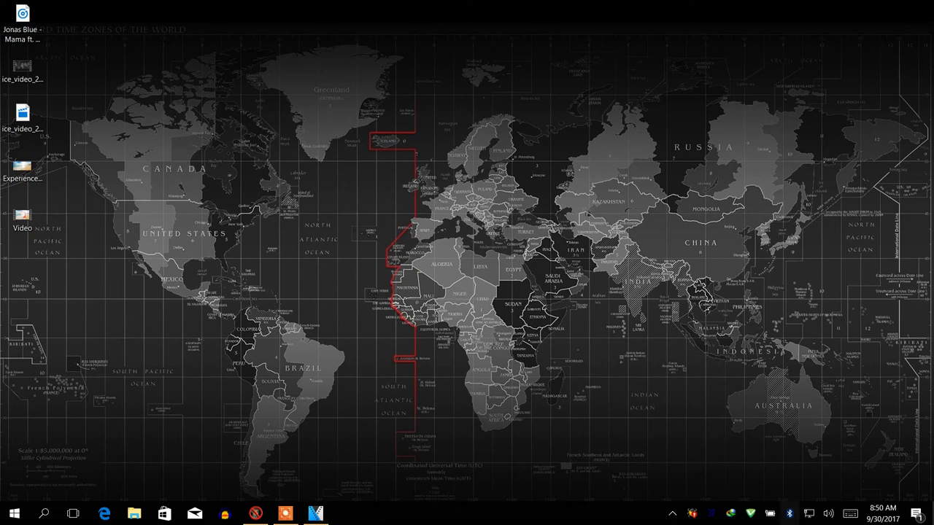
Step: Import Video.mp4 into VEGAS Pro, place it on the timeline, and match project settings to it
drag(3, 73, 695, 6)
drag(535, 5, 548, 17)
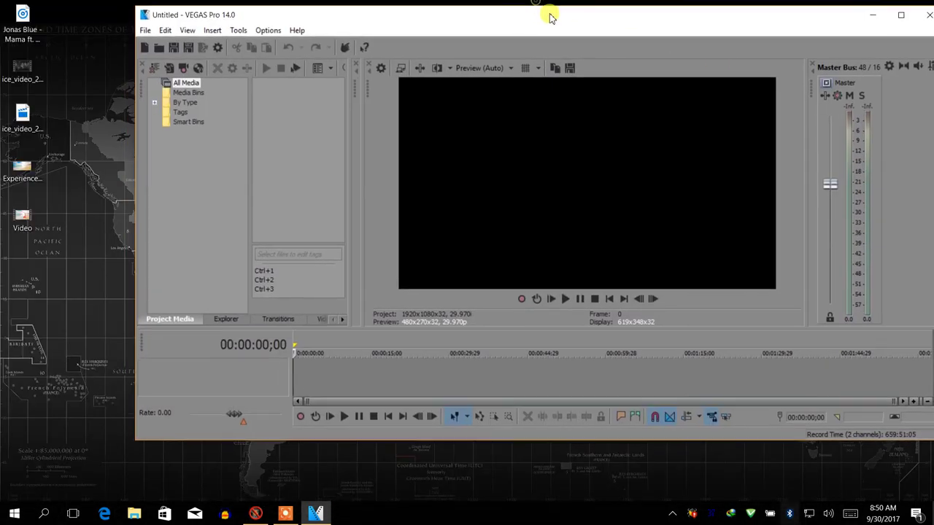
drag(239, 242, 287, 203)
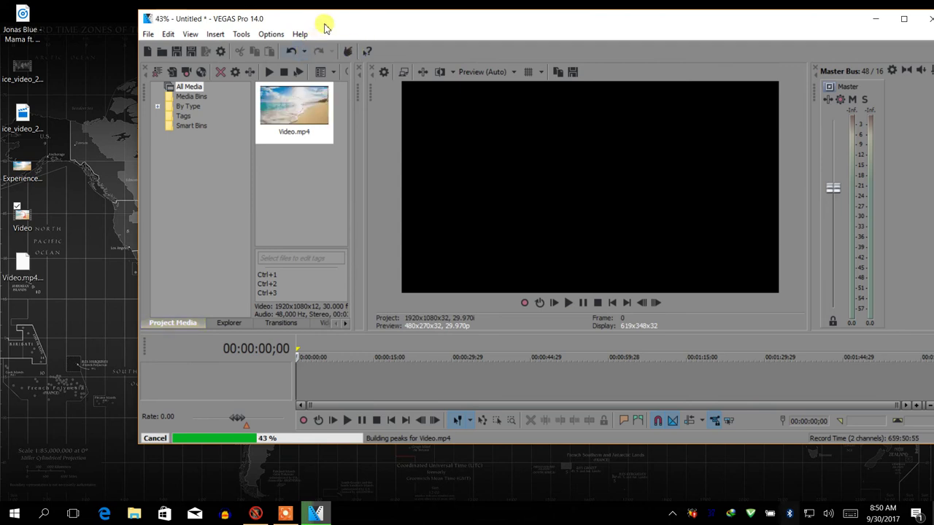
drag(323, 22, 244, 1)
key(XF86AudioLowerVolume)
key(XF86AudioLowerVolume)
key(XF86AudioLowerVolume)
key(XF86AudioLowerVolume)
key(XF86AudioLowerVolume)
key(XF86AudioLowerVolume)
key(XF86AudioLowerVolume)
key(XF86AudioLowerVolume)
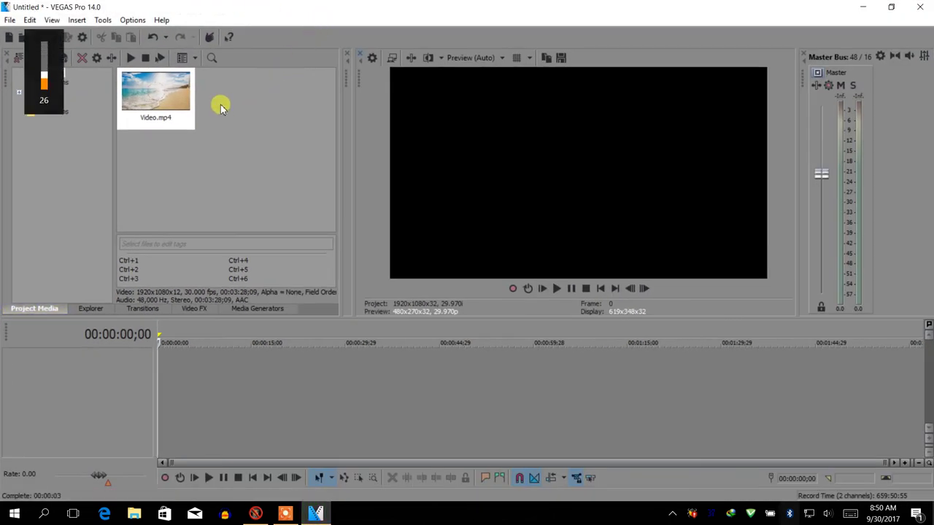
drag(165, 116, 165, 359)
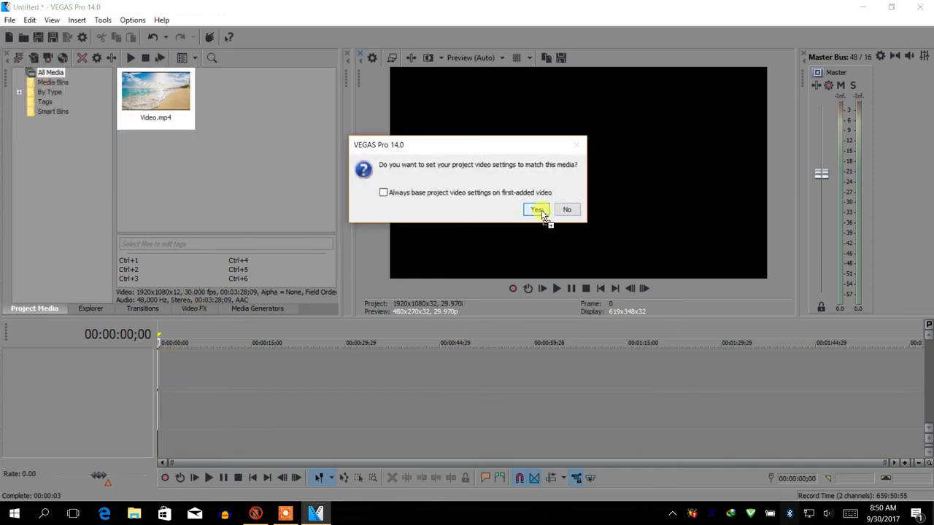
click(537, 211)
drag(494, 323, 499, 276)
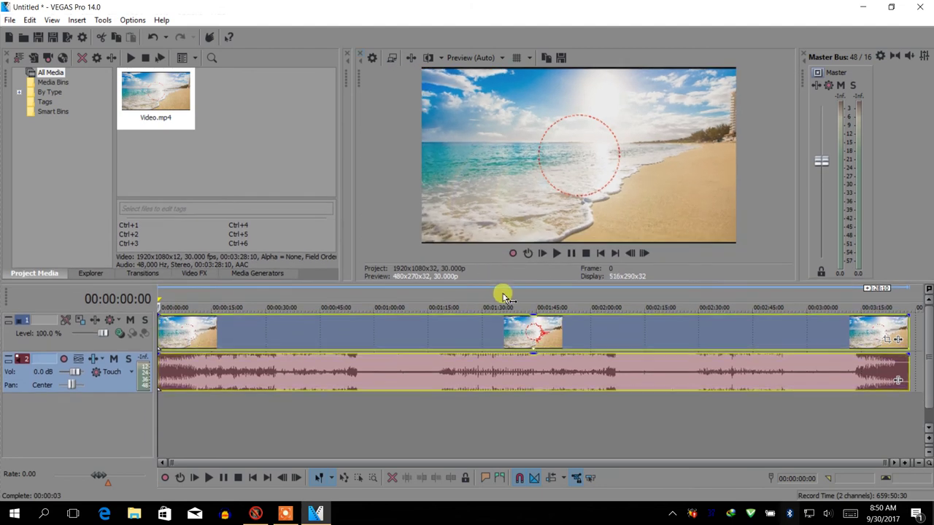
Step: Insert a (Default) Titles & Text event at the timeline start and replace the sample text with 'S-Tech'
click(248, 273)
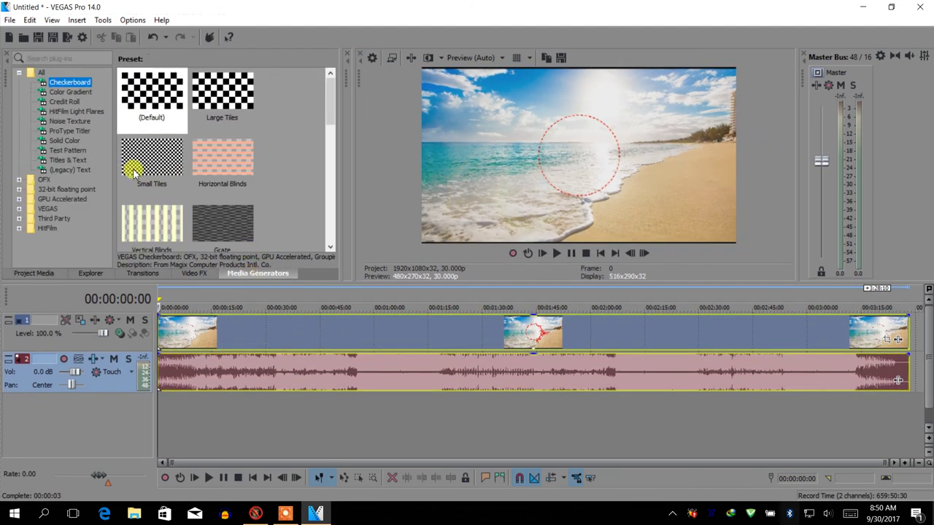
click(65, 161)
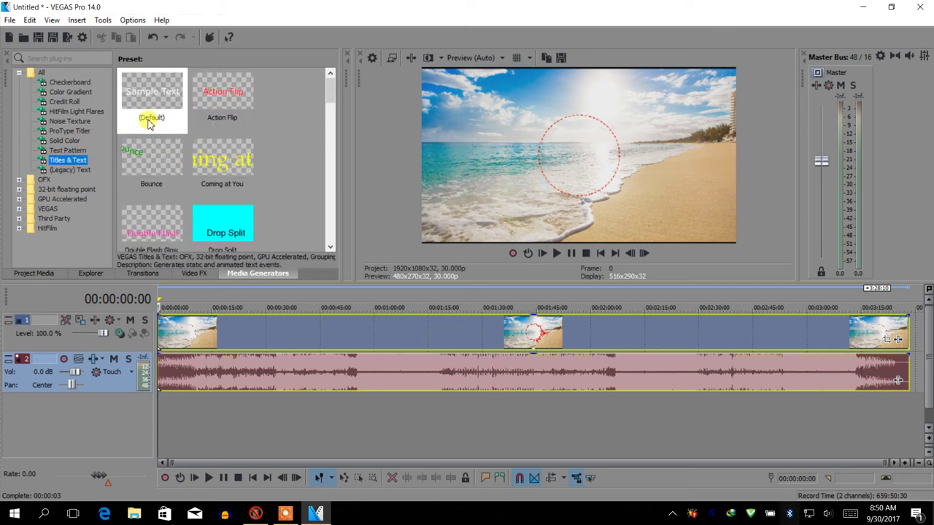
drag(150, 116, 164, 306)
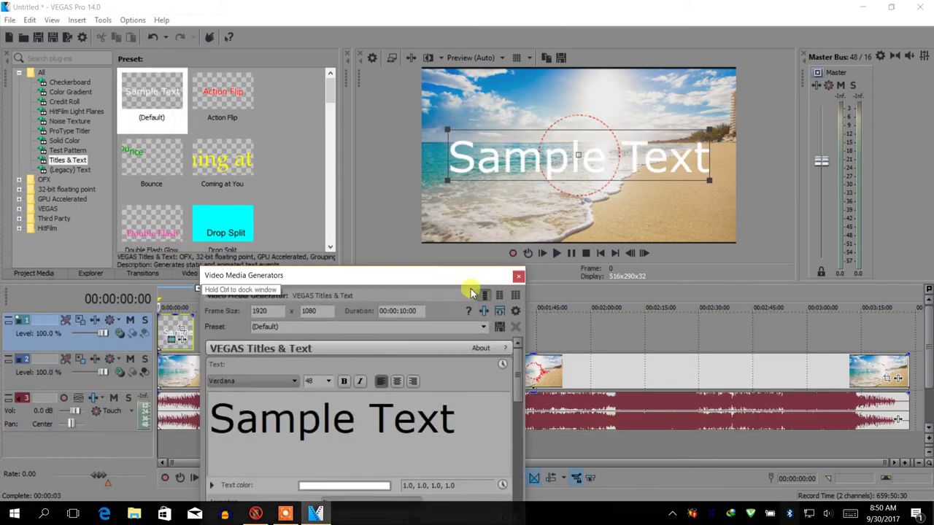
drag(438, 278, 828, 305)
drag(849, 349, 568, 368)
key(Delete)
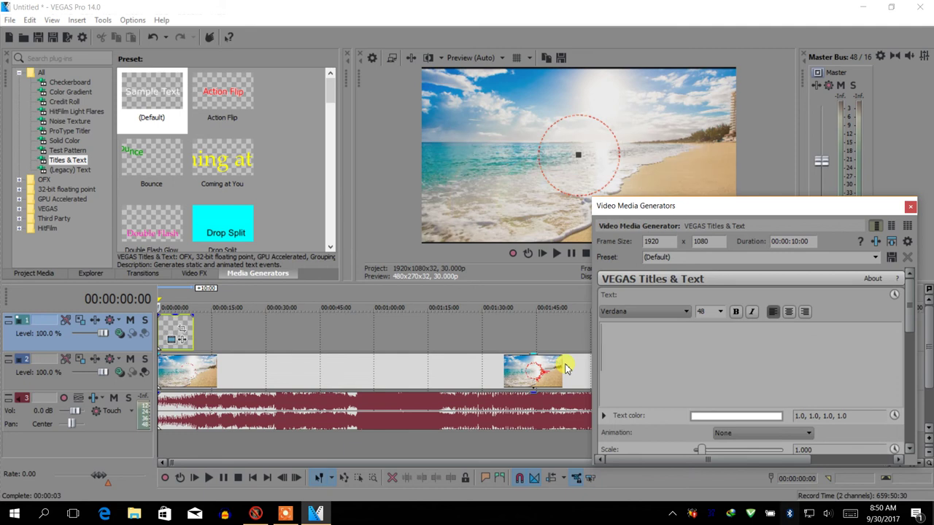
text(S-Tech)
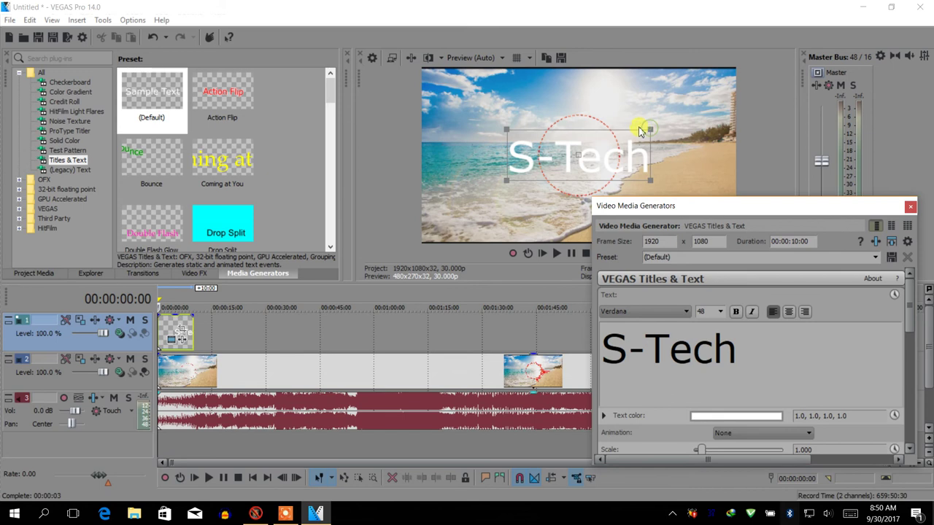
Step: Shrink S-Tech to fit the circle, colour it pink, set the font to Wide Latin, and close the generator
drag(639, 130, 621, 147)
click(757, 417)
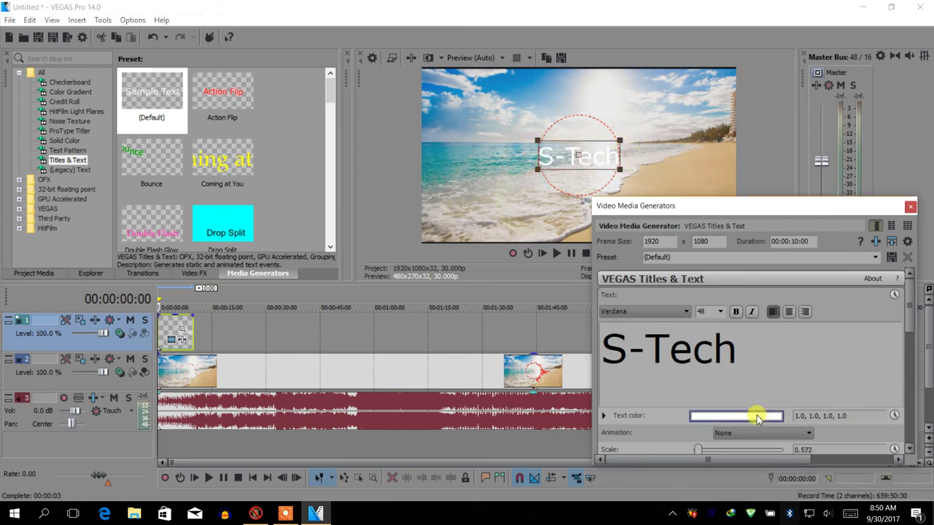
click(717, 411)
click(750, 479)
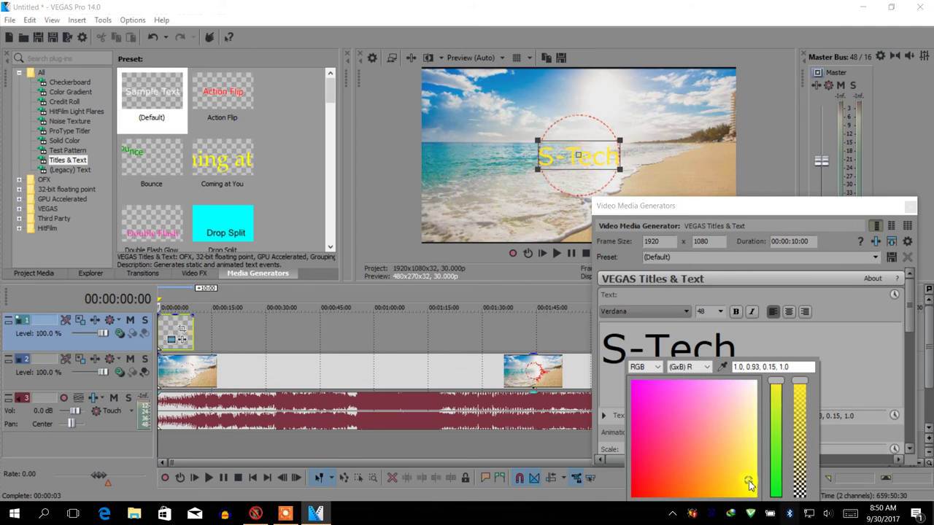
drag(663, 427, 637, 403)
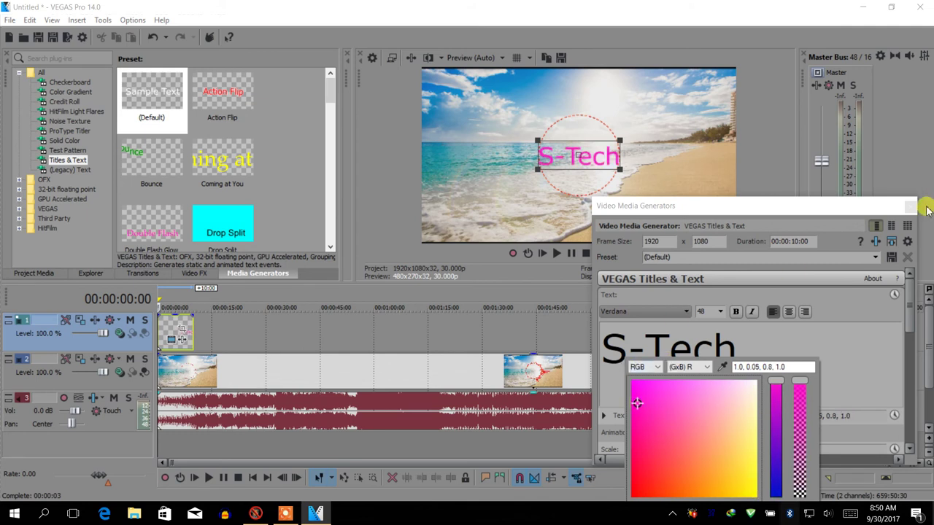
click(831, 358)
click(649, 314)
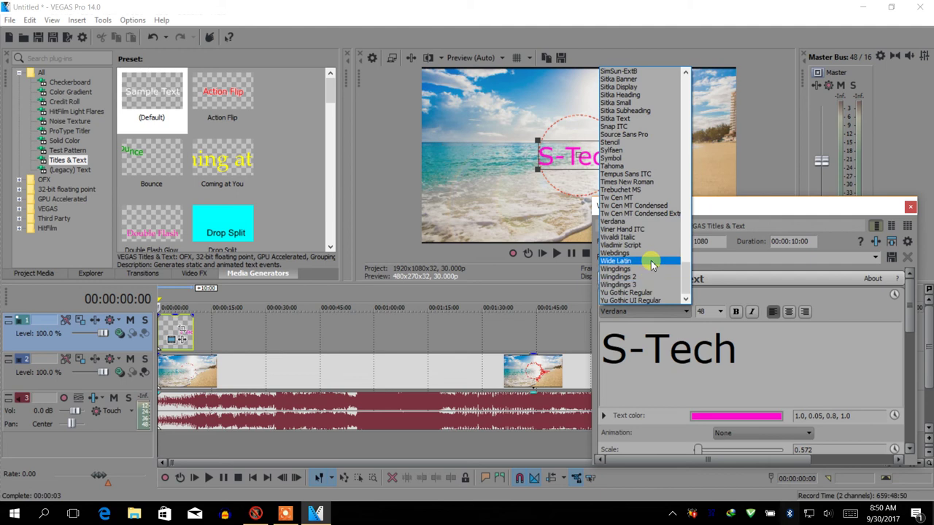
click(651, 262)
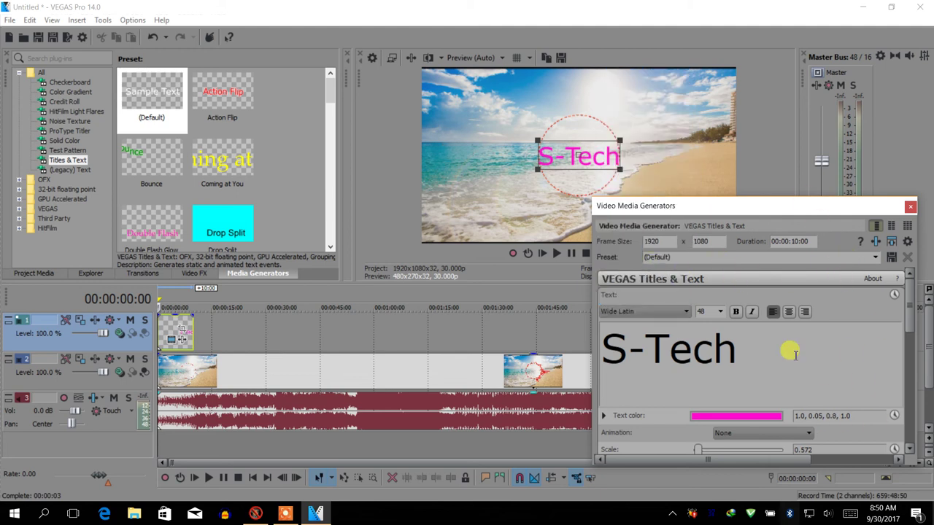
drag(801, 217, 317, 148)
click(431, 139)
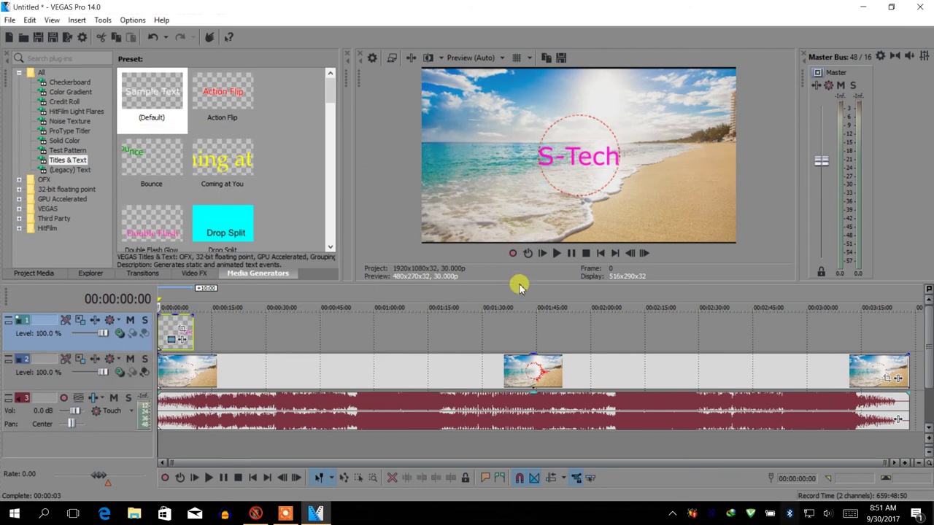
Step: Stretch the S-Tech title event to about 1:00 and preview it over the spectrum footage
drag(519, 281, 576, 342)
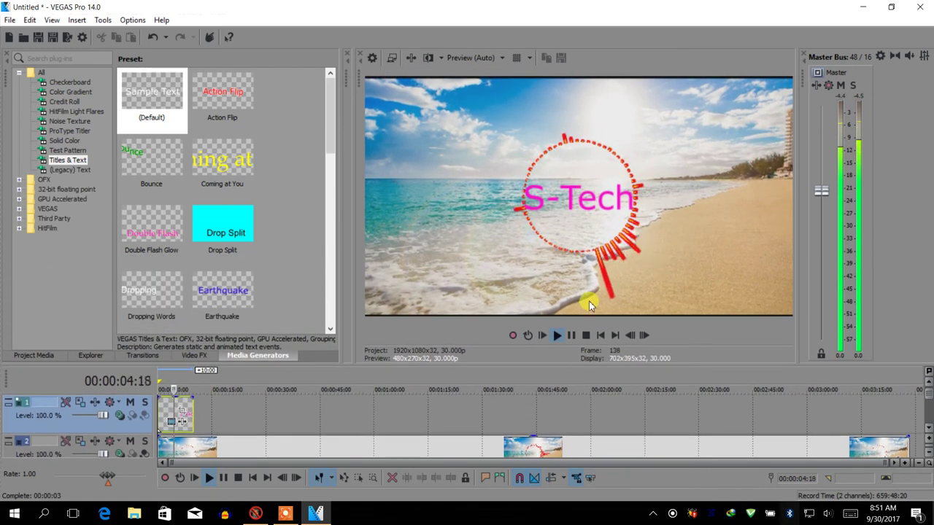
key(XF86AudioRaiseVolume)
key(XF86AudioRaiseVolume)
key(XF86AudioRaiseVolume)
key(XF86AudioRaiseVolume)
key(XF86AudioRaiseVolume)
key(XF86AudioRaiseVolume)
key(XF86AudioRaiseVolume)
key(XF86AudioRaiseVolume)
key(XF86AudioRaiseVolume)
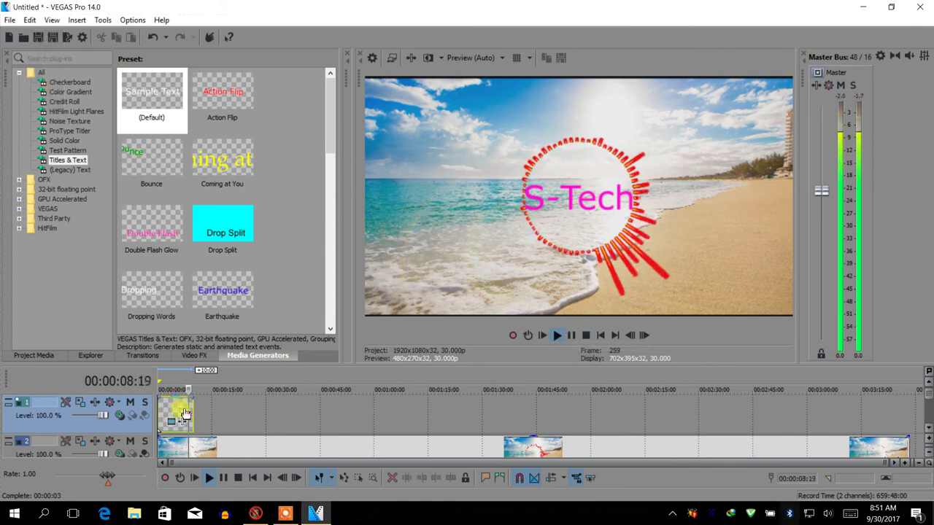
drag(193, 416, 399, 418)
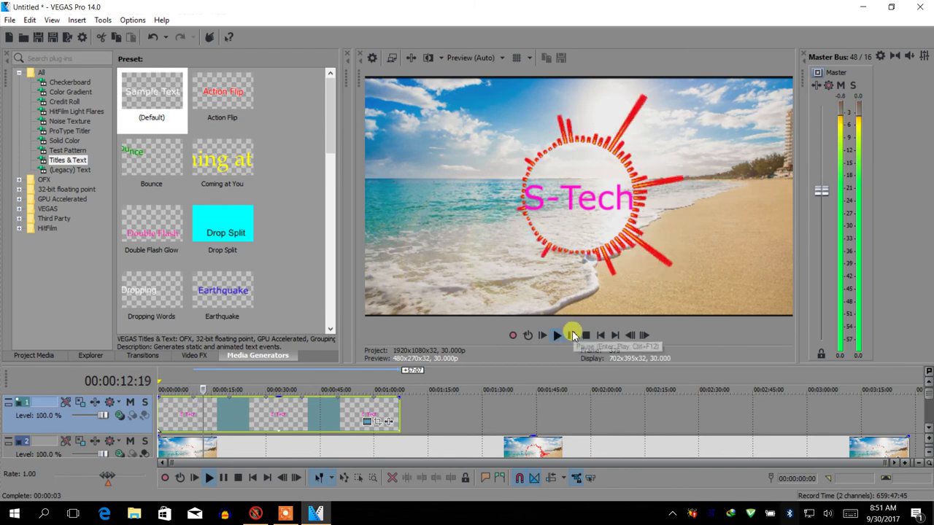
click(571, 335)
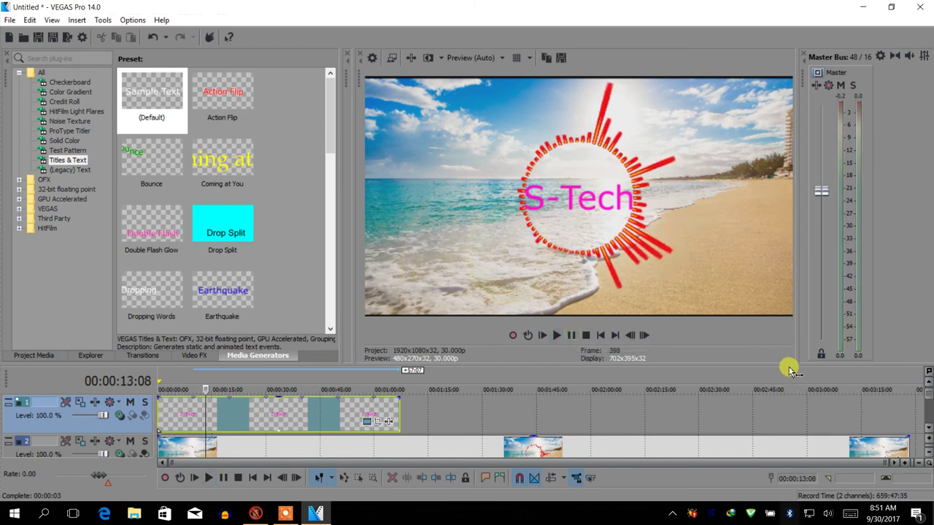
drag(789, 364, 762, 258)
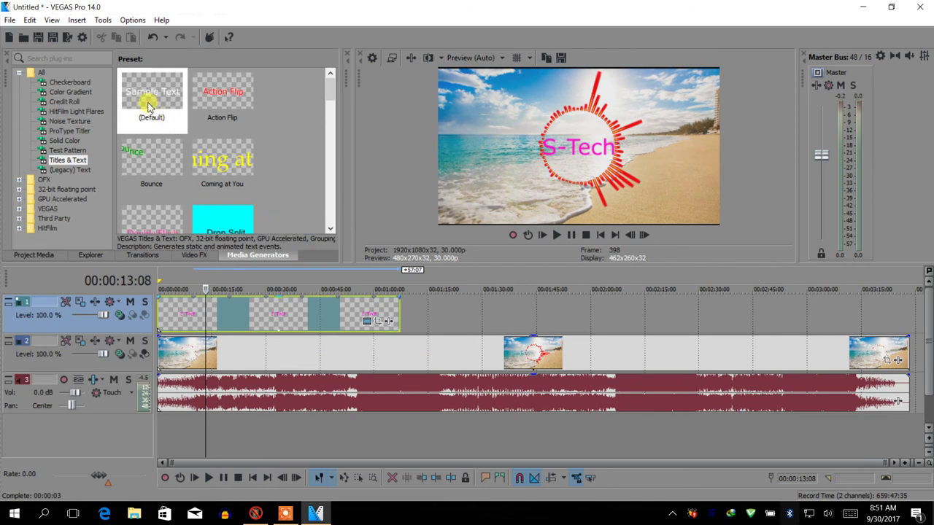
Step: Add a default title on a new fourth track reading 'Extreem Bass'
drag(156, 107, 167, 425)
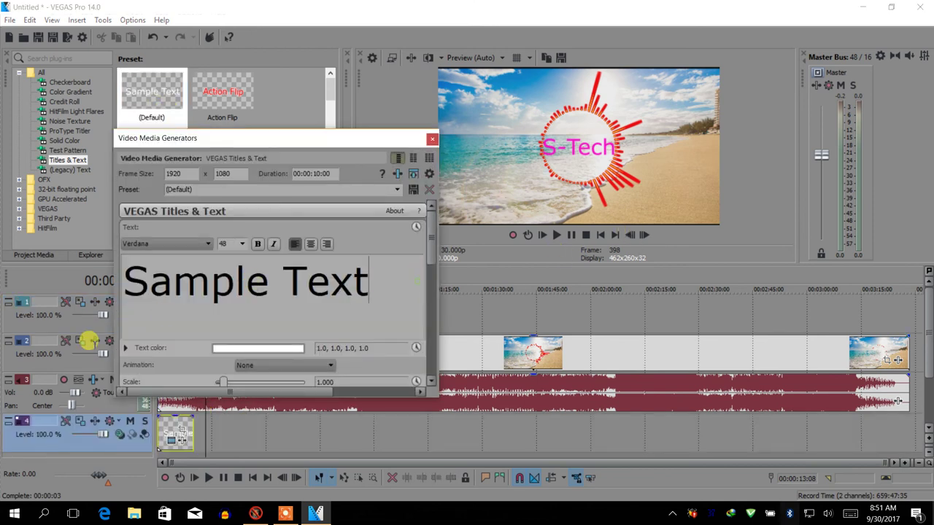
key(BackSpace)
key(BackSpace)
key(BackSpace)
key(BackSpace)
key(BackSpace)
key(BackSpace)
key(BackSpace)
key(BackSpace)
key(BackSpace)
key(BackSpace)
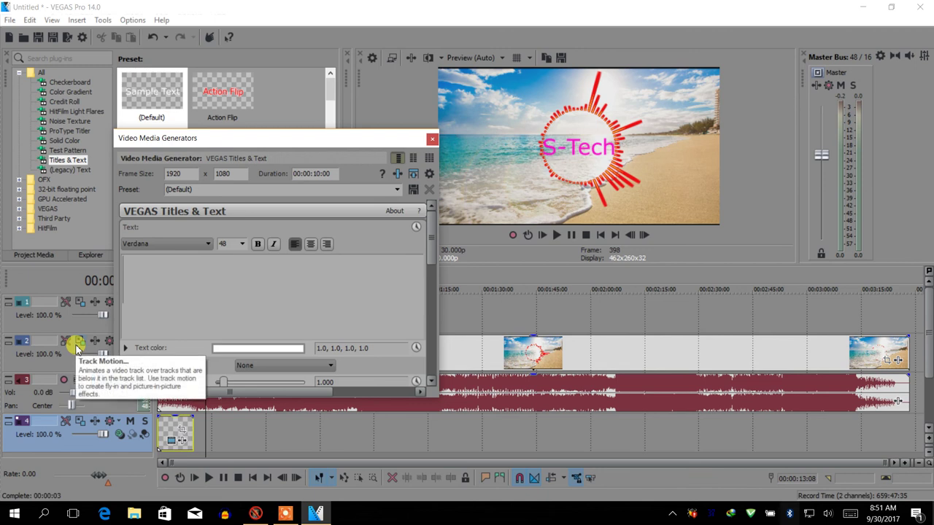
text(Extree)
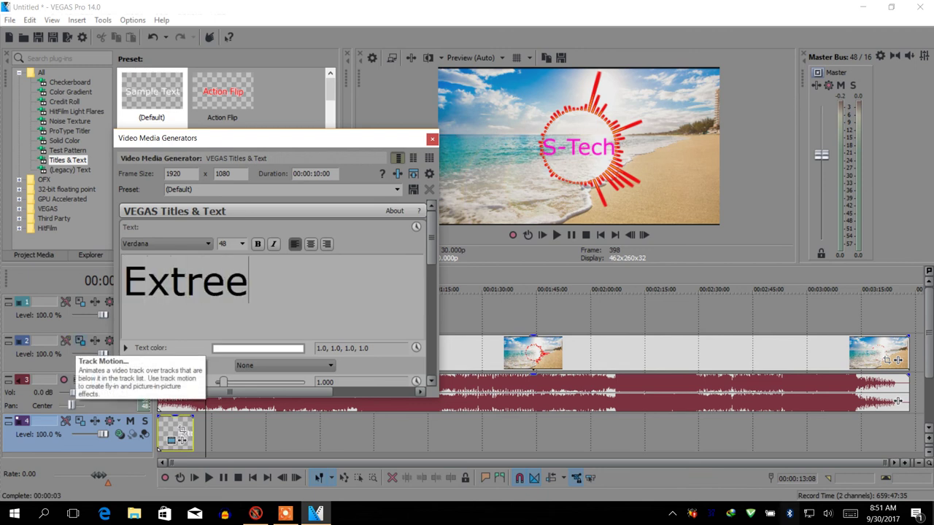
text(m Bas)
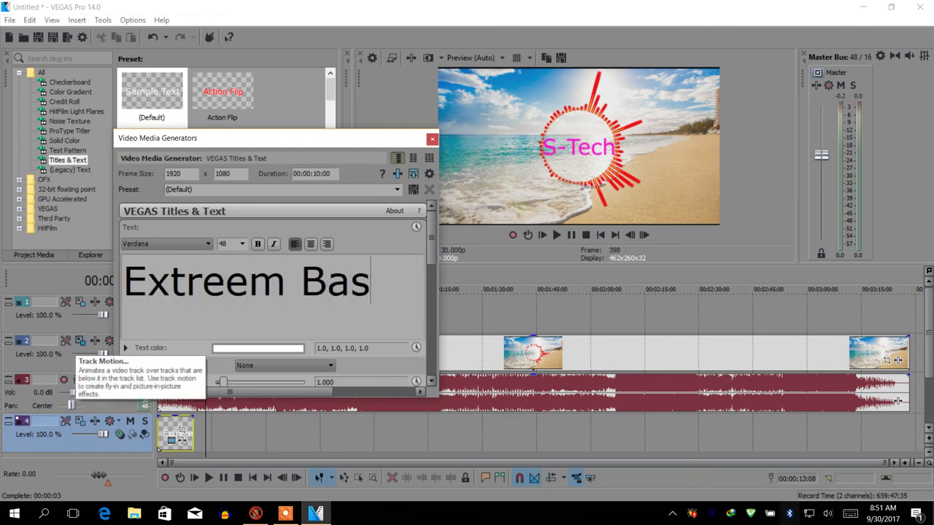
text(s)
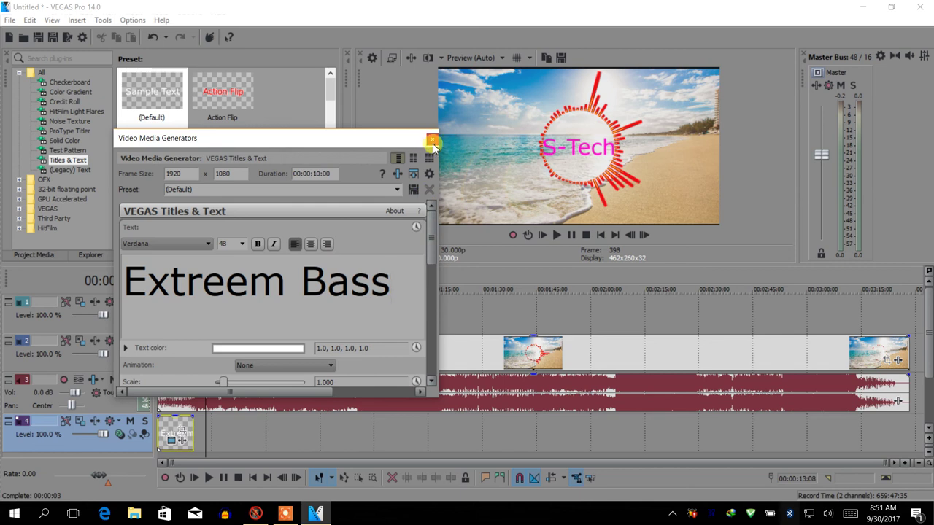
click(431, 142)
Step: Lengthen the Extreem Bass title and preview it in playback
drag(194, 433, 373, 434)
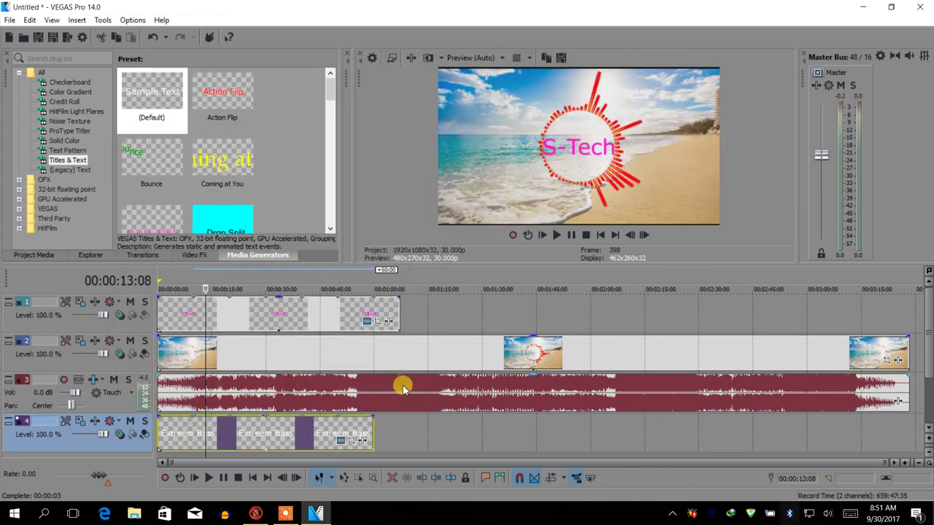
click(560, 236)
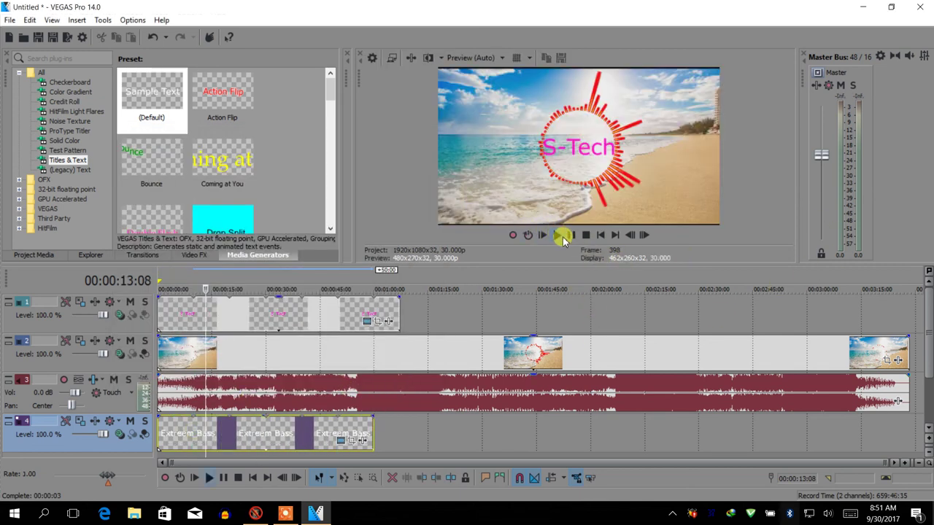
click(573, 235)
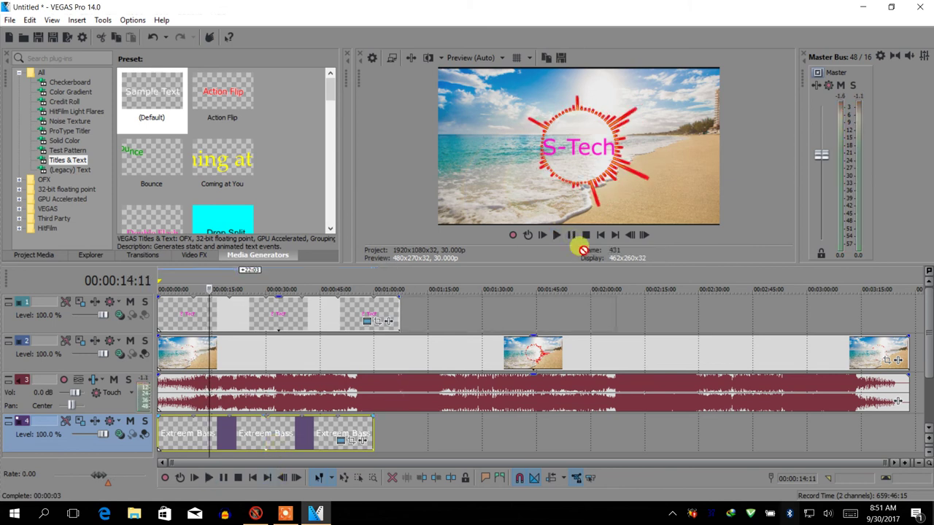
Step: Move the Extreem Bass title onto track 1, then delete it
drag(304, 434, 589, 305)
right_click(589, 305)
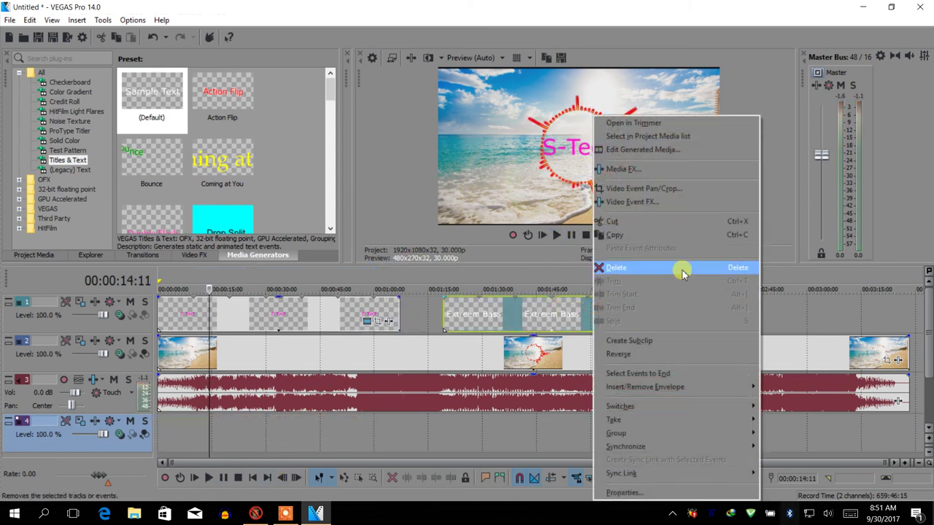
click(682, 273)
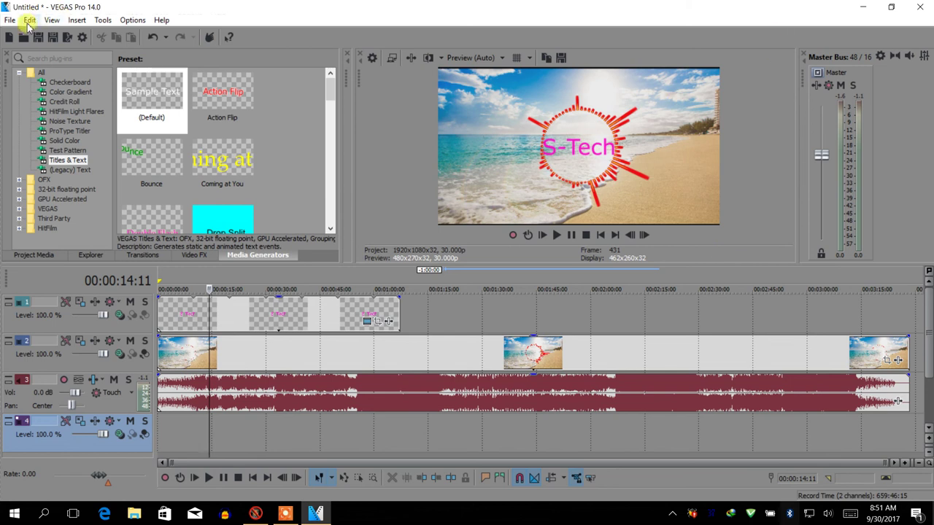
Step: Close VEGAS Pro from the File menu area and window close button
click(6, 21)
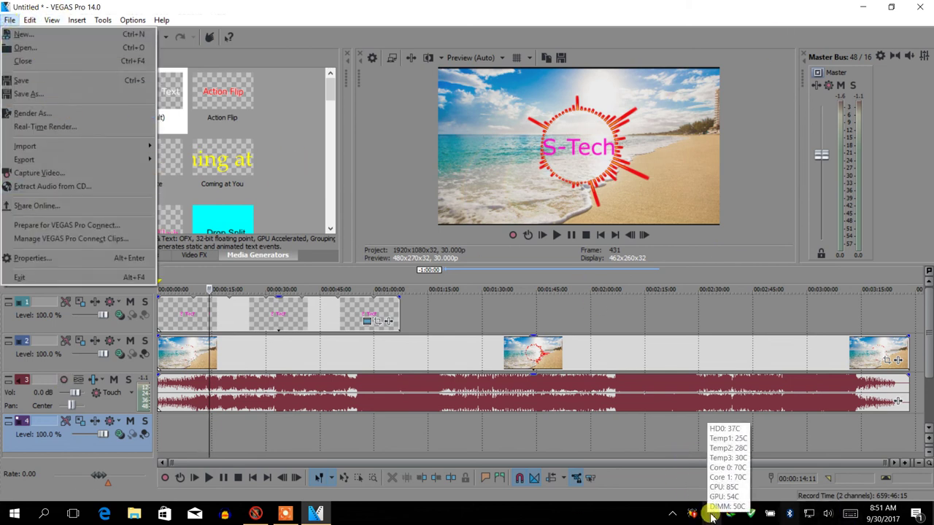
click(927, 6)
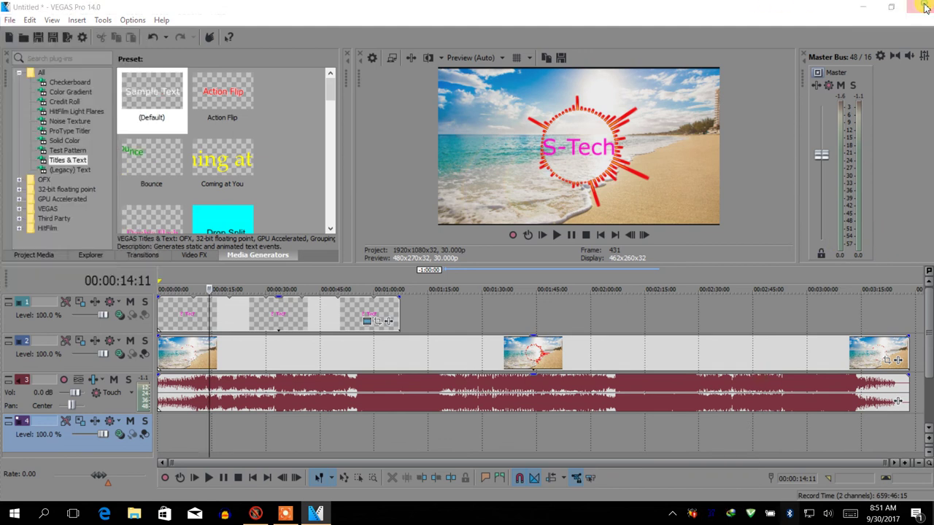
Step: Discard unsaved VEGAS changes, then subscribe to S-Tech with all notifications
click(478, 216)
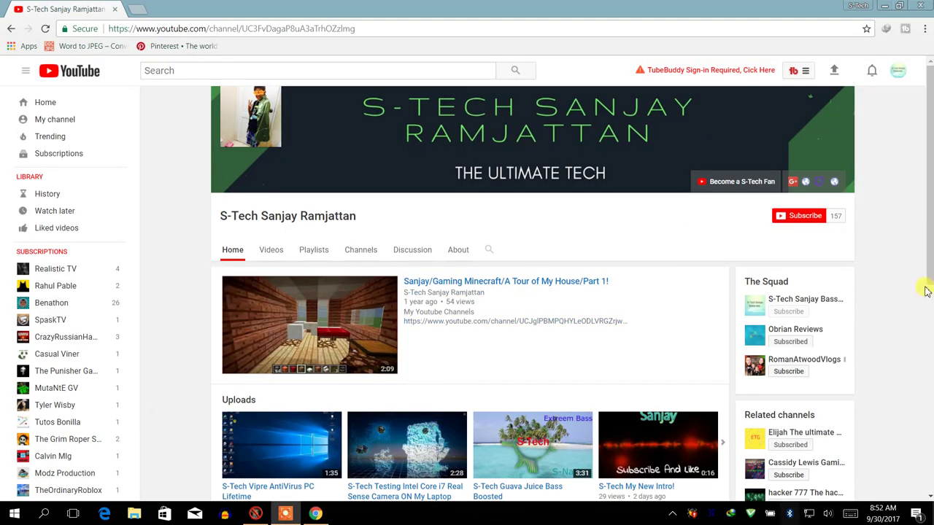
click(802, 222)
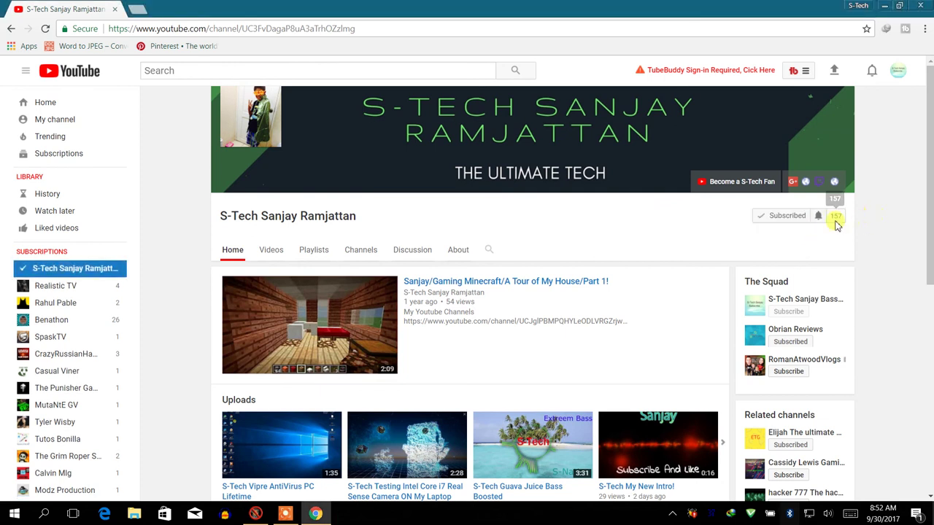
click(820, 217)
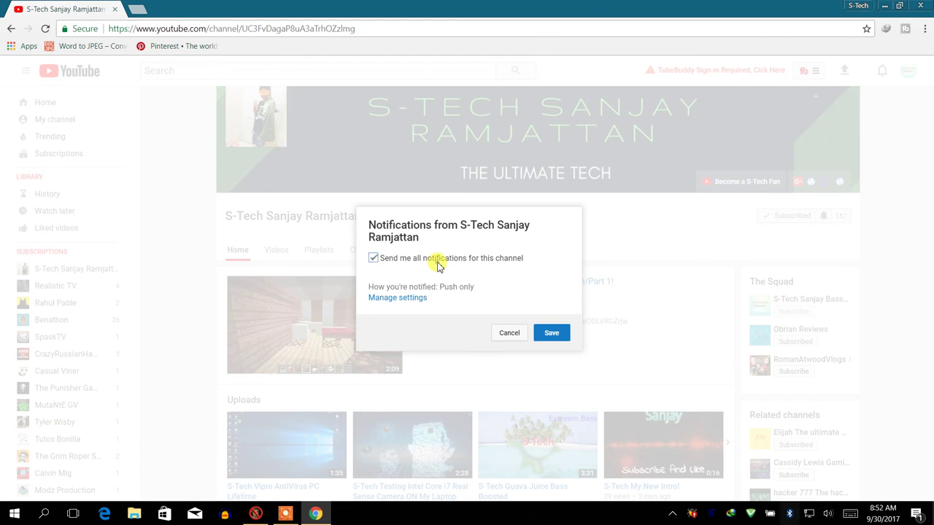
click(551, 332)
Step: Like the channel's Vipre AntiVirus video
scroll(207, 351, down, 2)
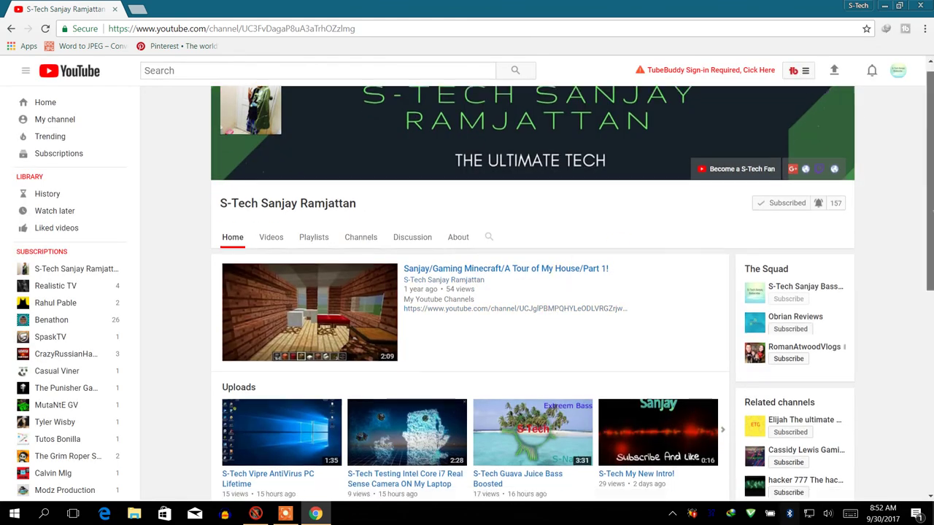
click(264, 324)
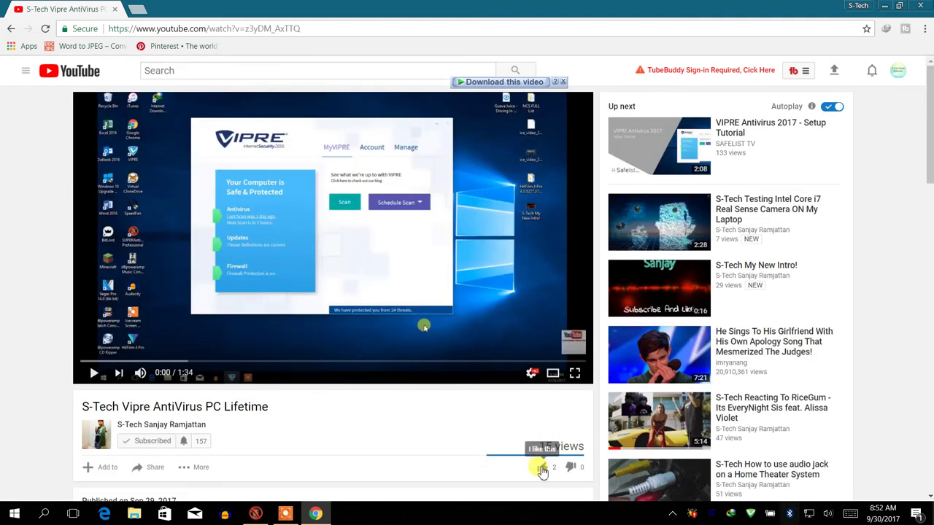
click(541, 467)
Step: Return to the S-Tech channel page and minimise the browser to the desktop
click(9, 29)
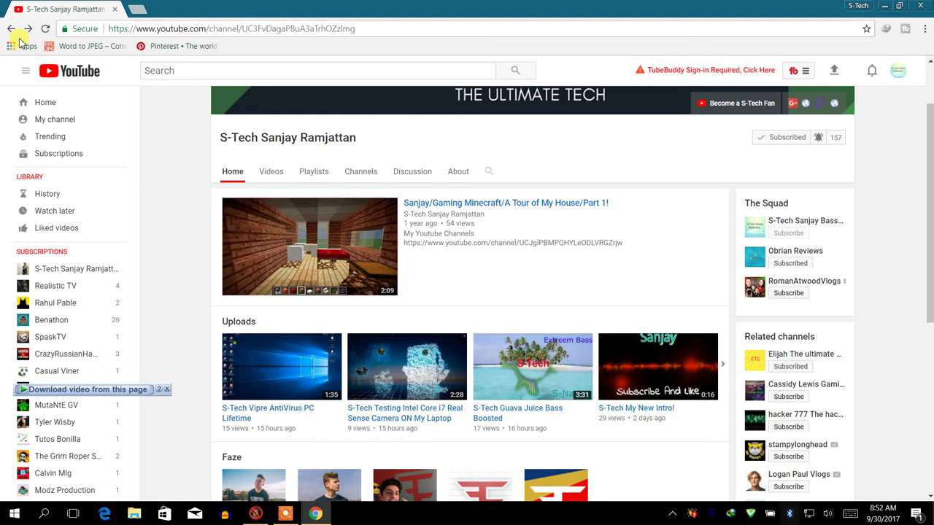
scroll(792, 292, down, 3)
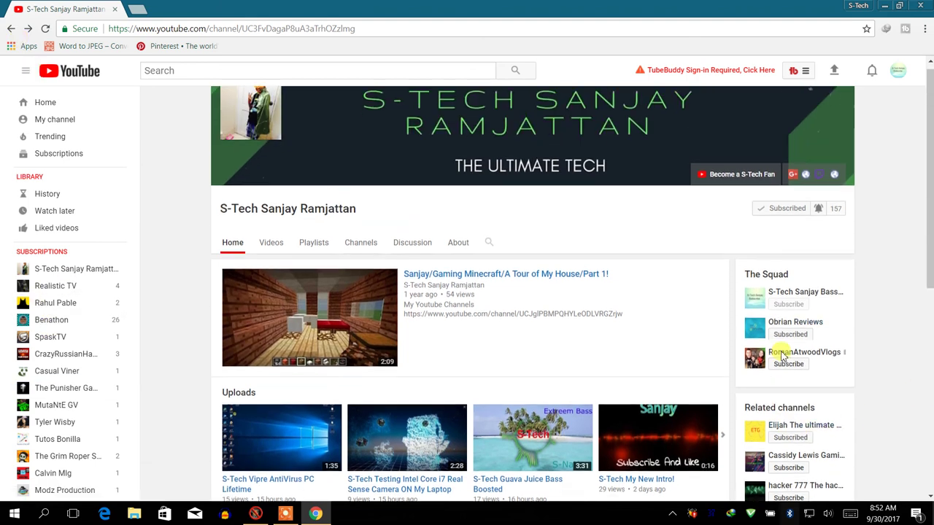
scroll(730, 277, up, 4)
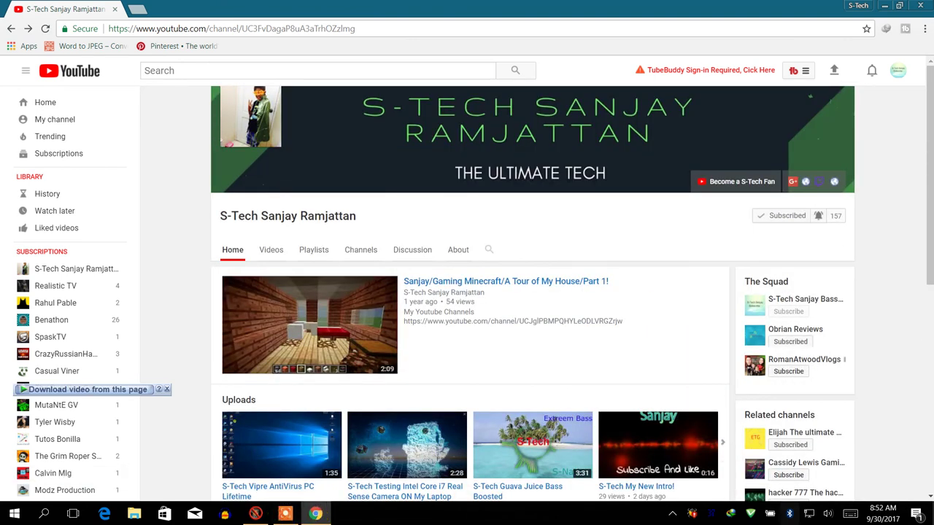
click(885, 5)
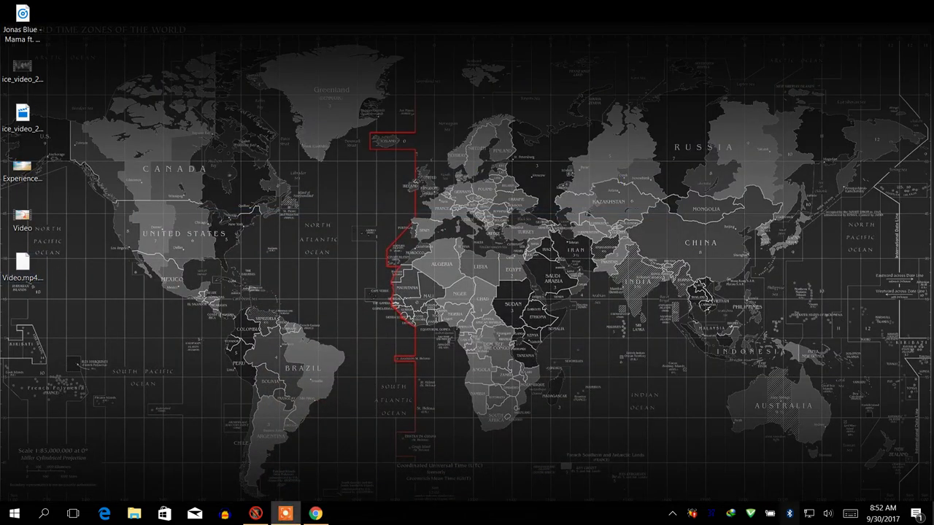